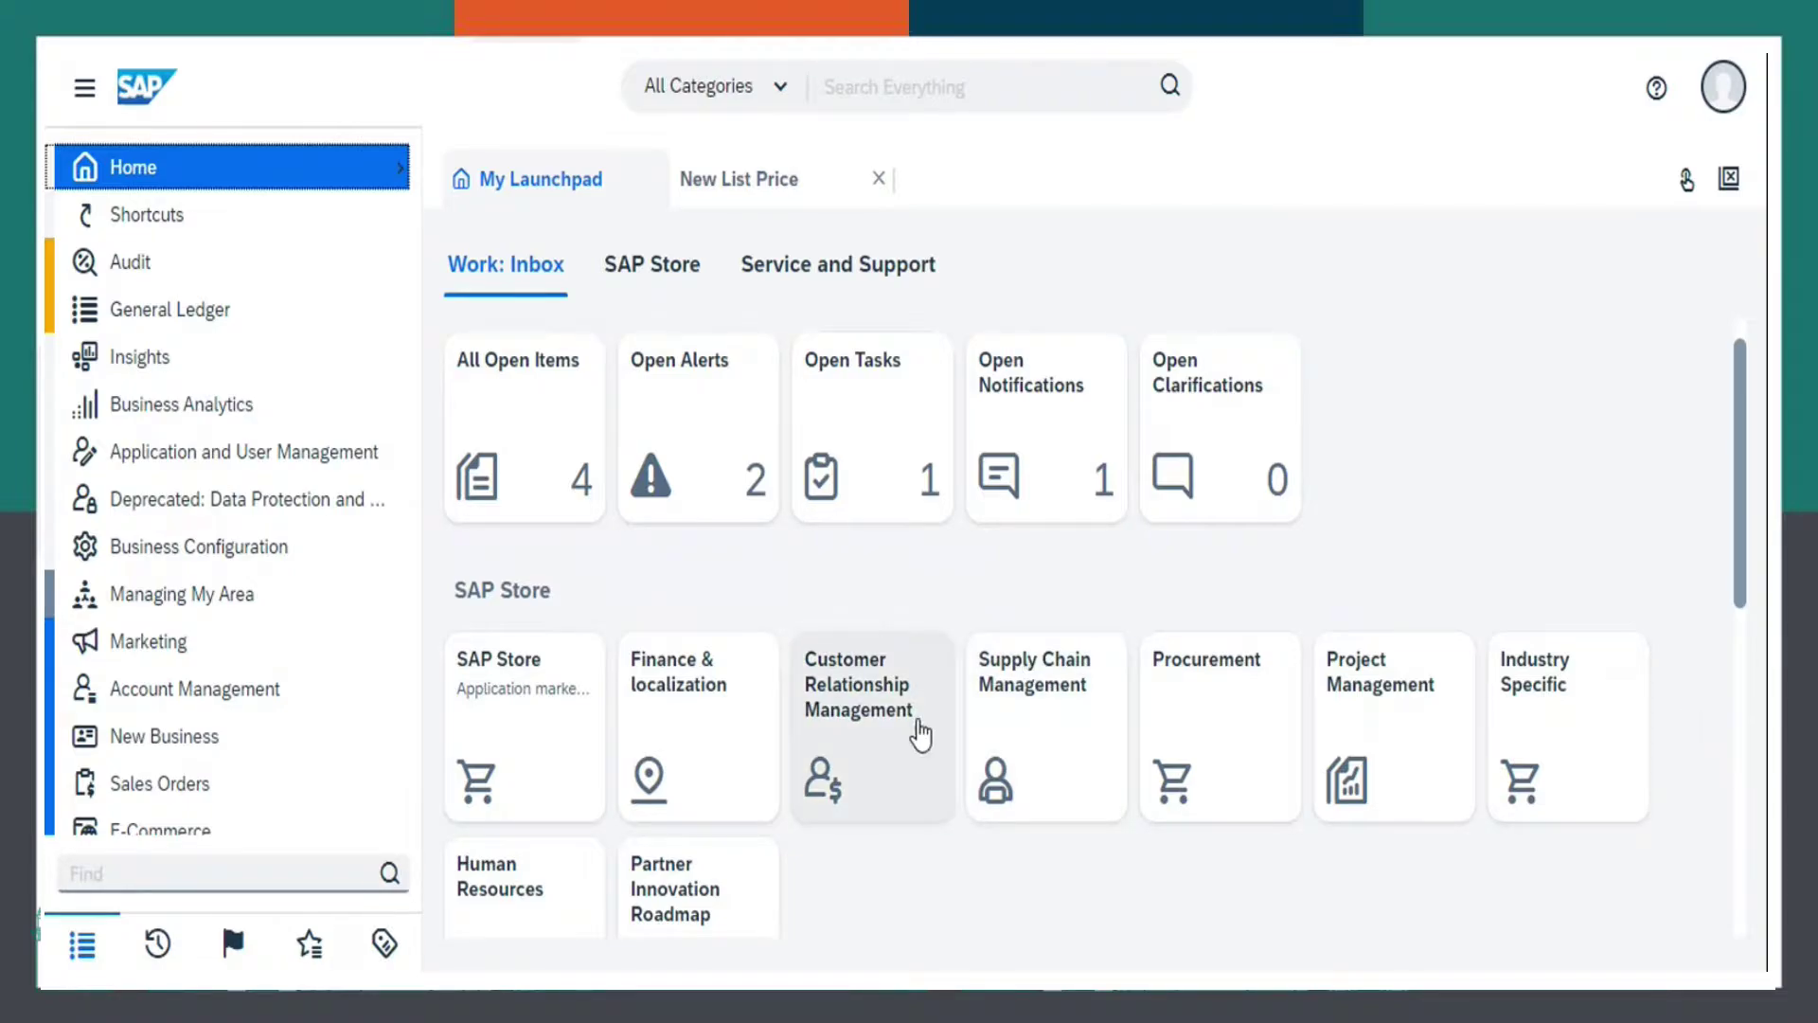
Step: Search the navigation for 'Product Po' and open Product Portfolio's List Prices view
{"action": "left_click", "coordinate": [285, 860]}
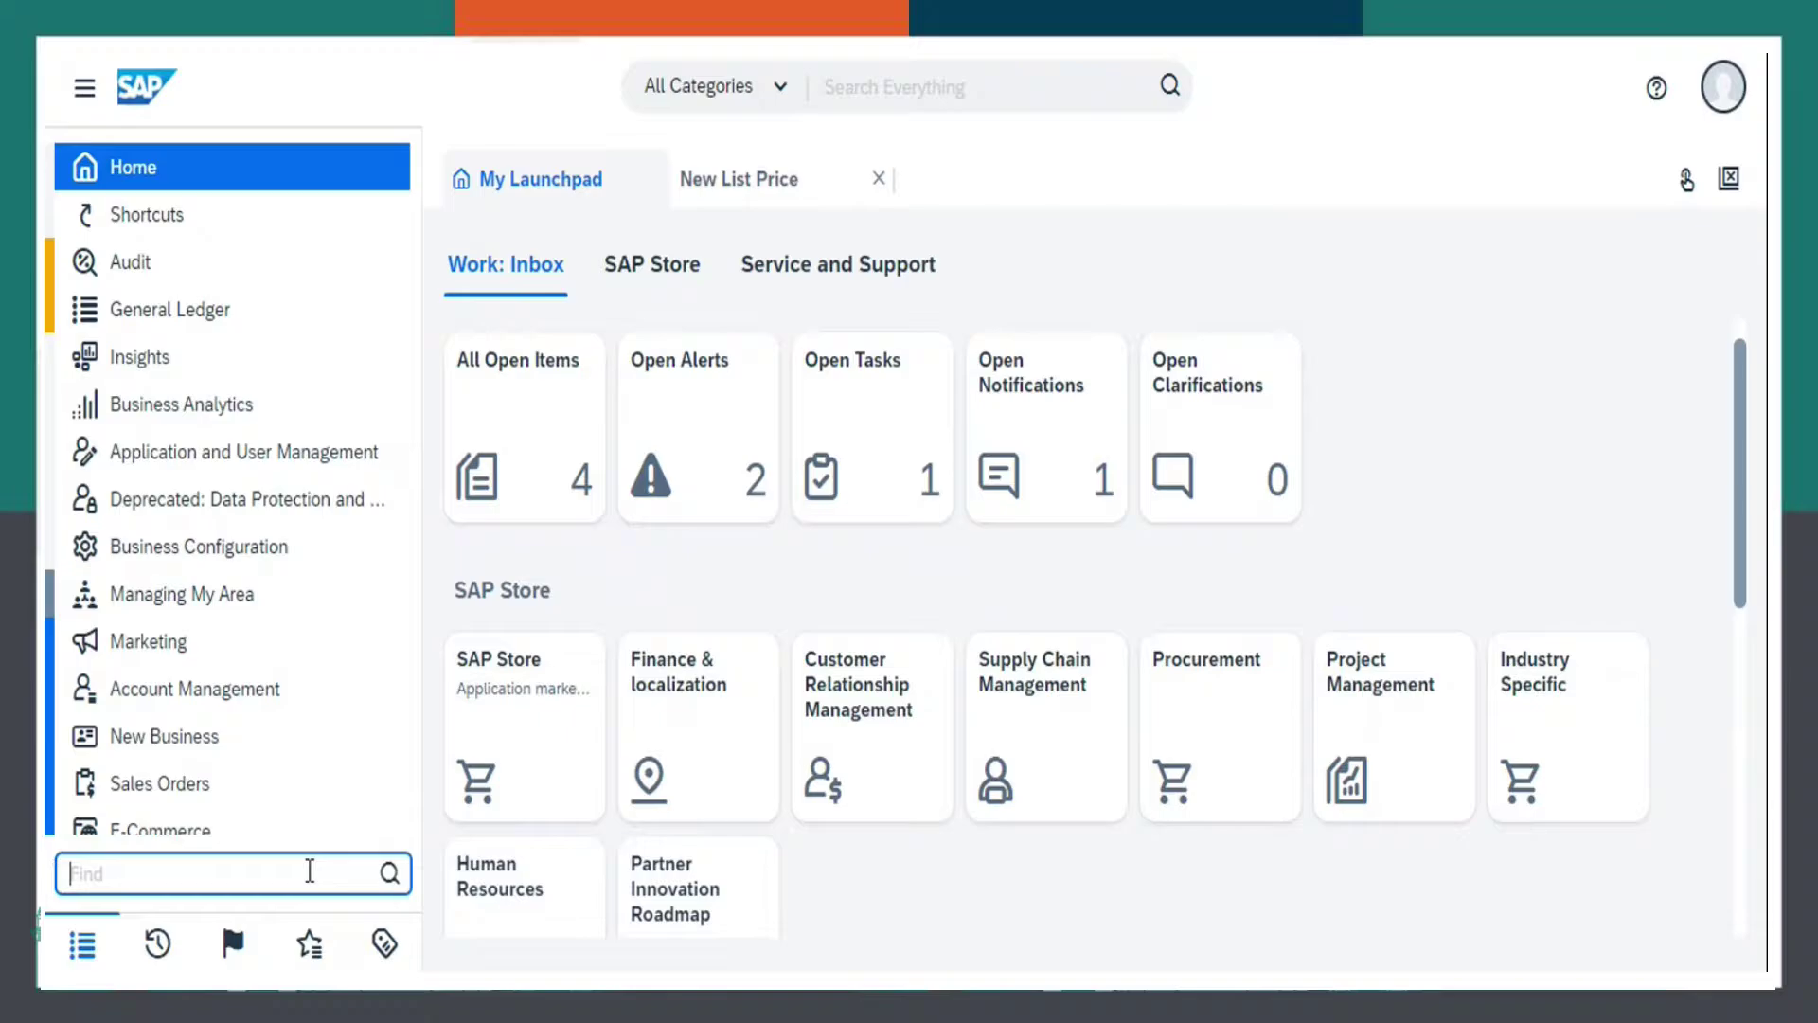
{"action": "type", "text": "Prod"}
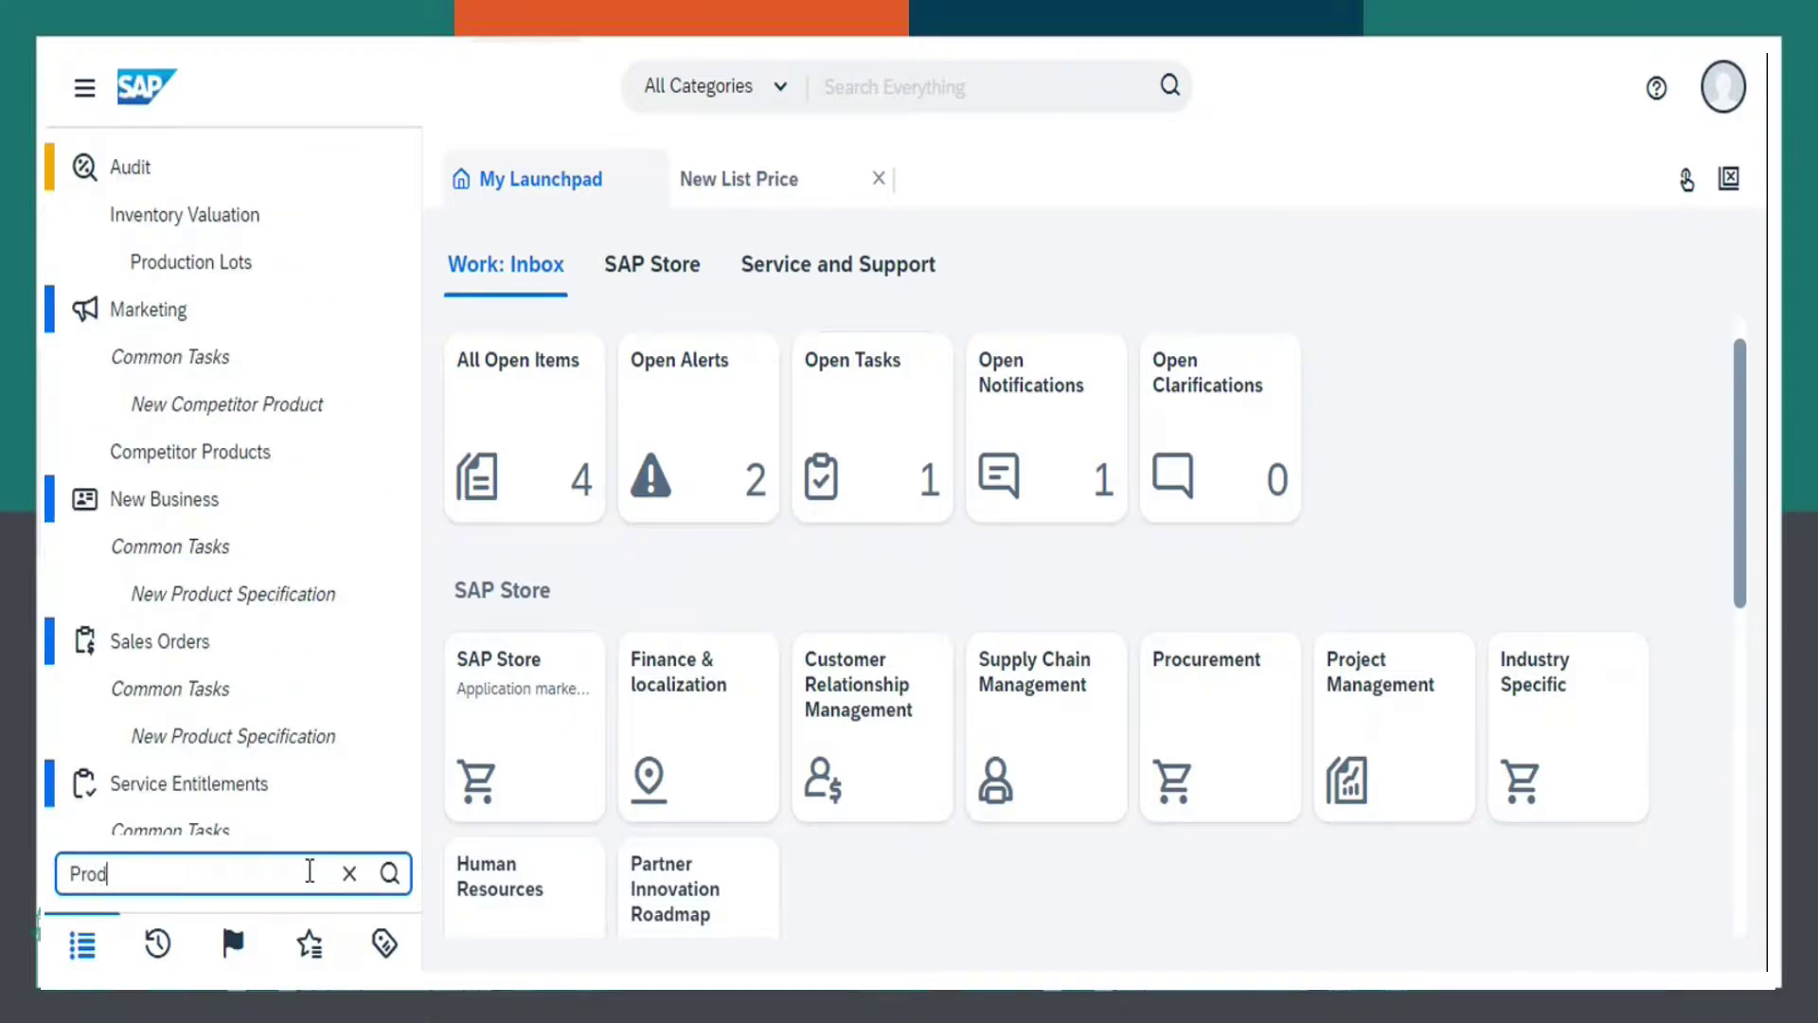
{"action": "type", "text": "uct Port"}
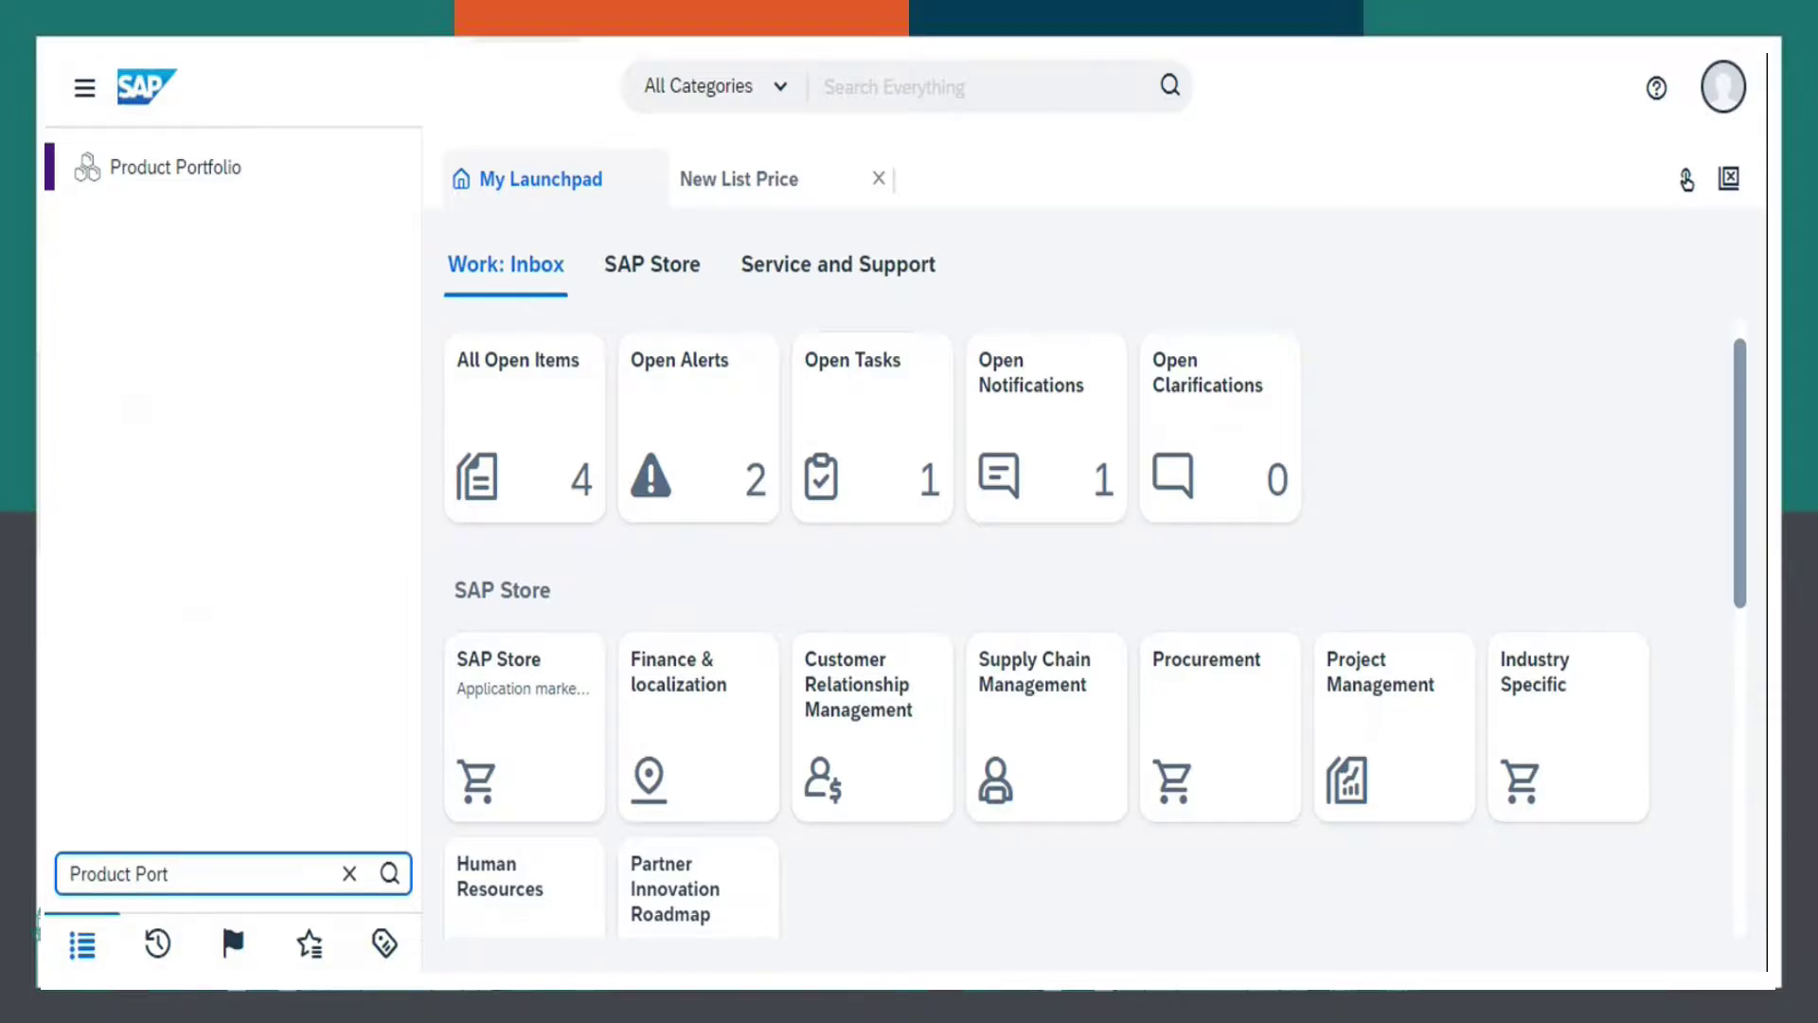
{"action": "mouse_move", "coordinate": [175, 166]}
{"action": "left_click", "coordinate": [508, 387]}
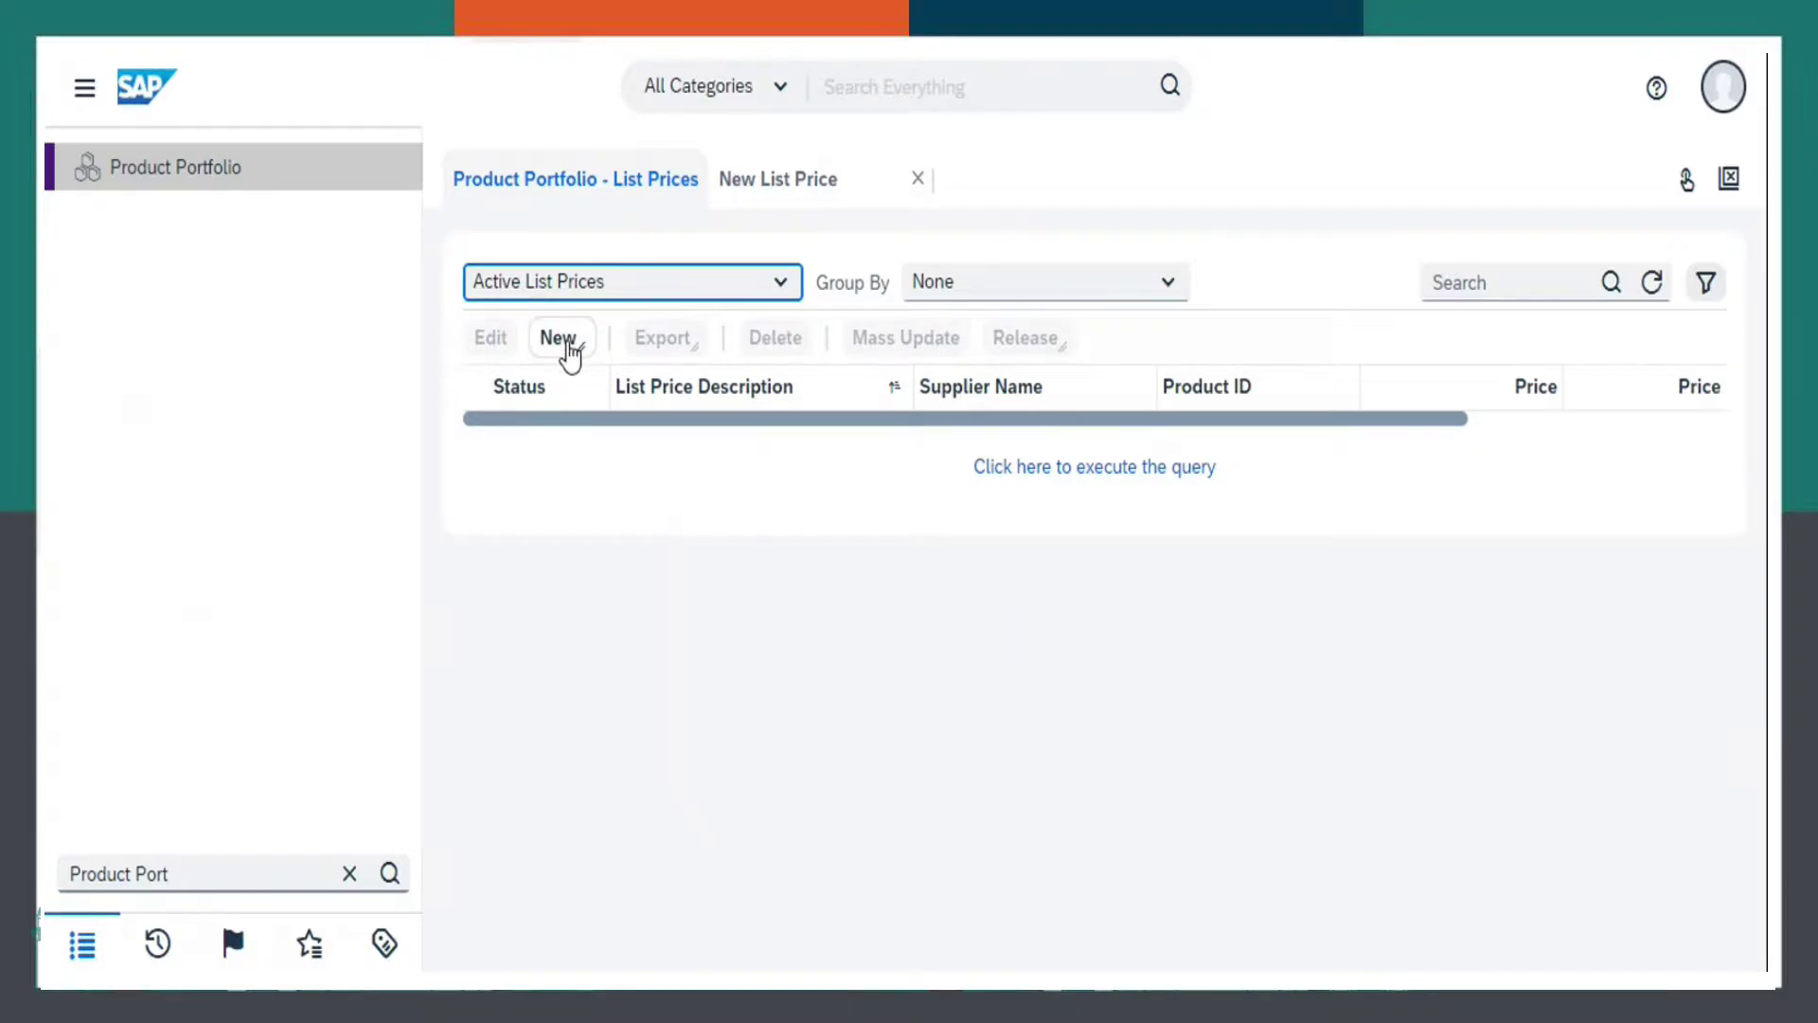
Step: Start a new List Price from the New menu to open the wizard's Define Settings step
{"action": "left_click", "coordinate": [569, 352]}
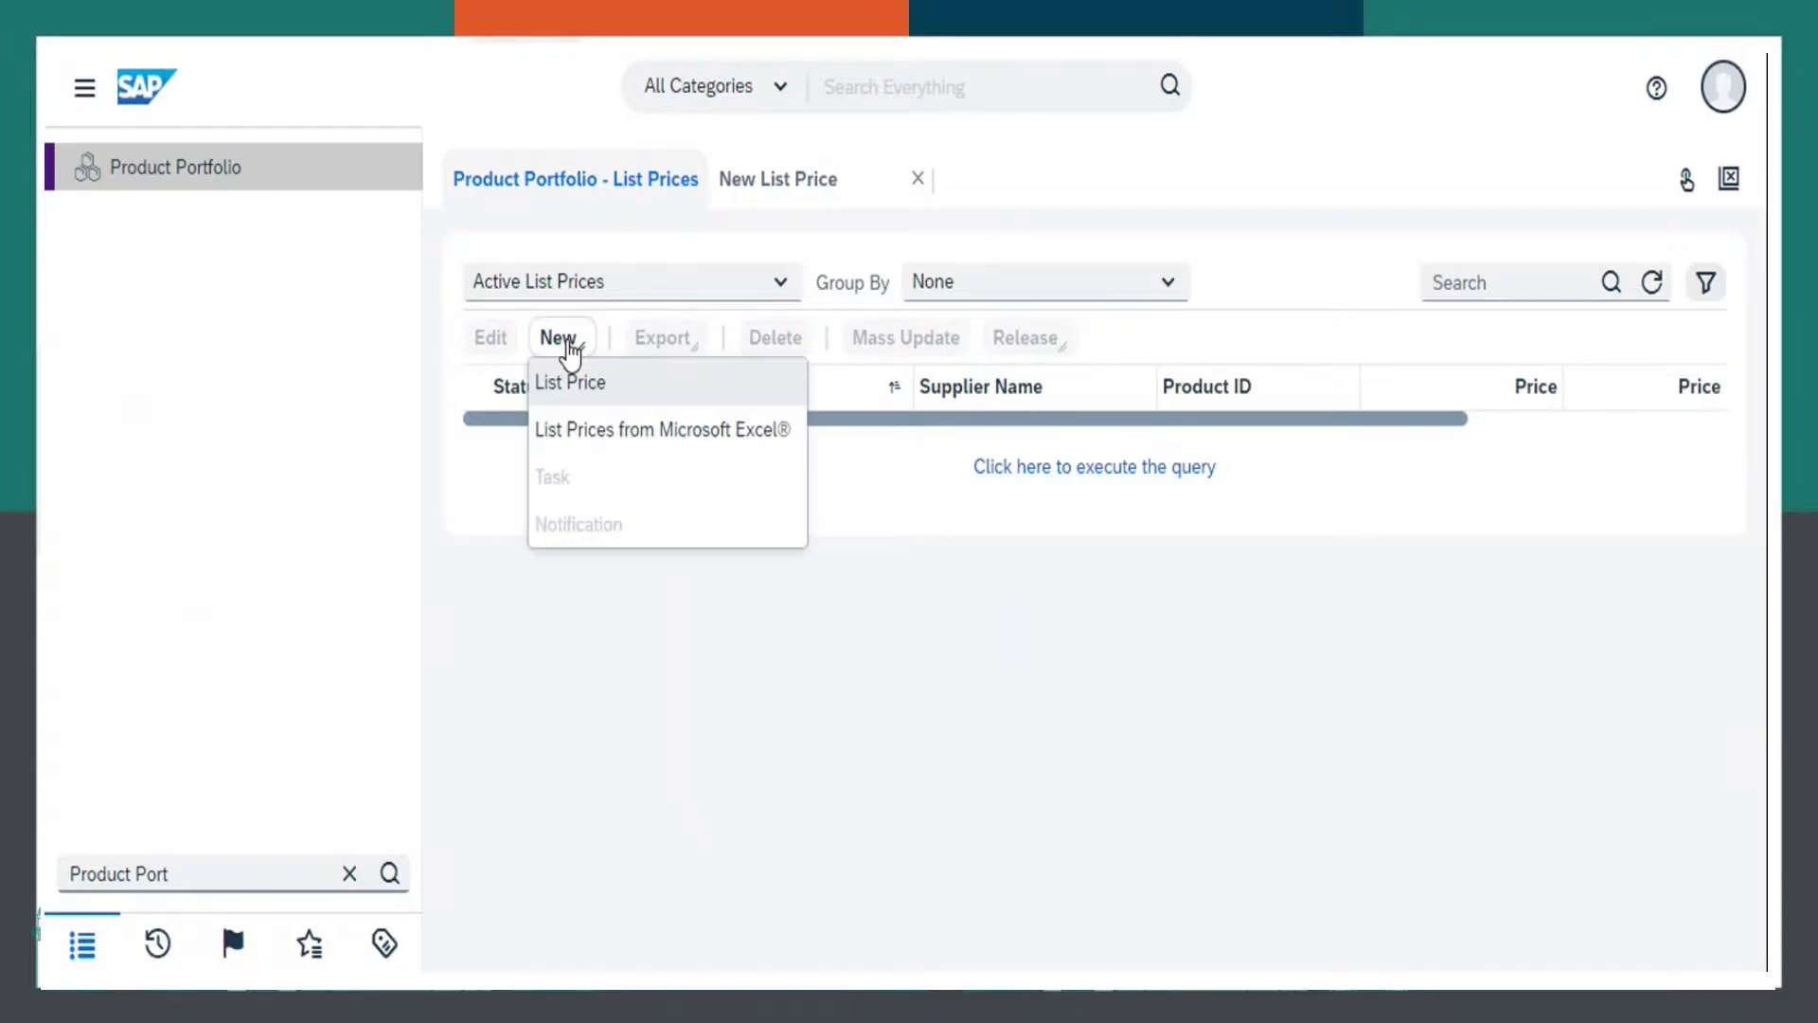
{"action": "left_click", "coordinate": [612, 385]}
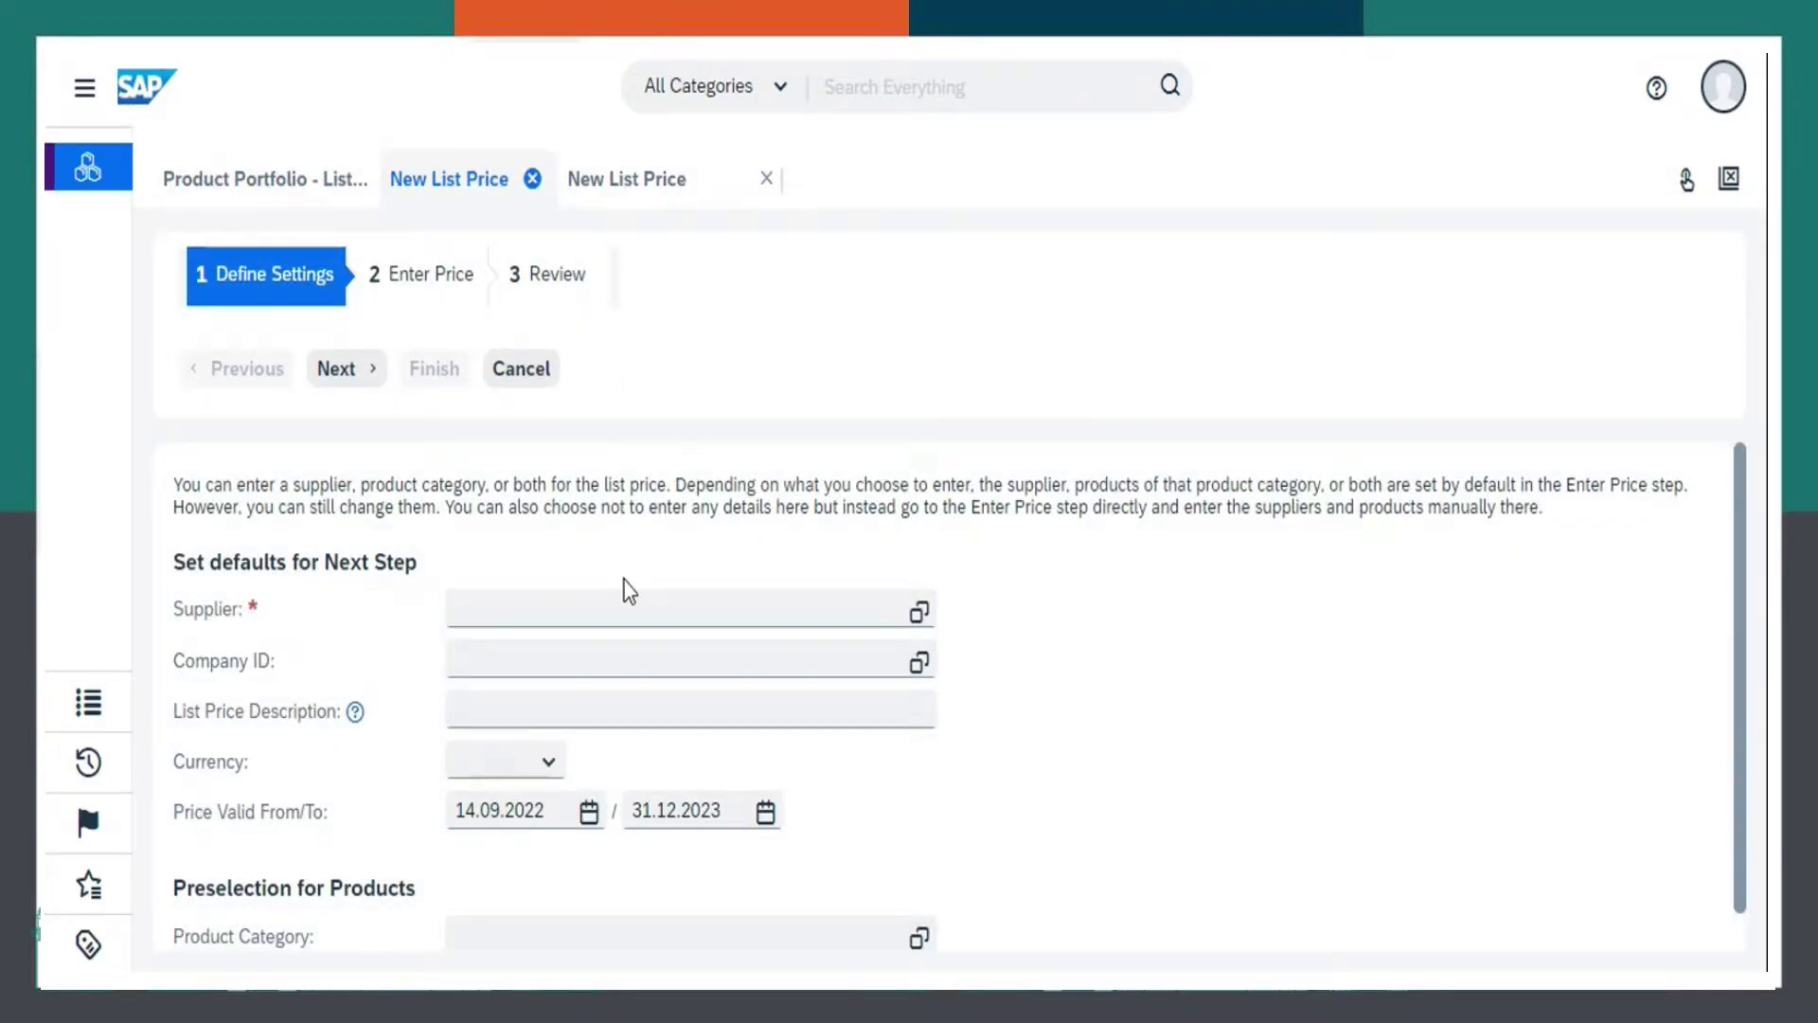
{"action": "scroll", "coordinate": [623, 581], "scroll_direction": "down", "scroll_amount": 1}
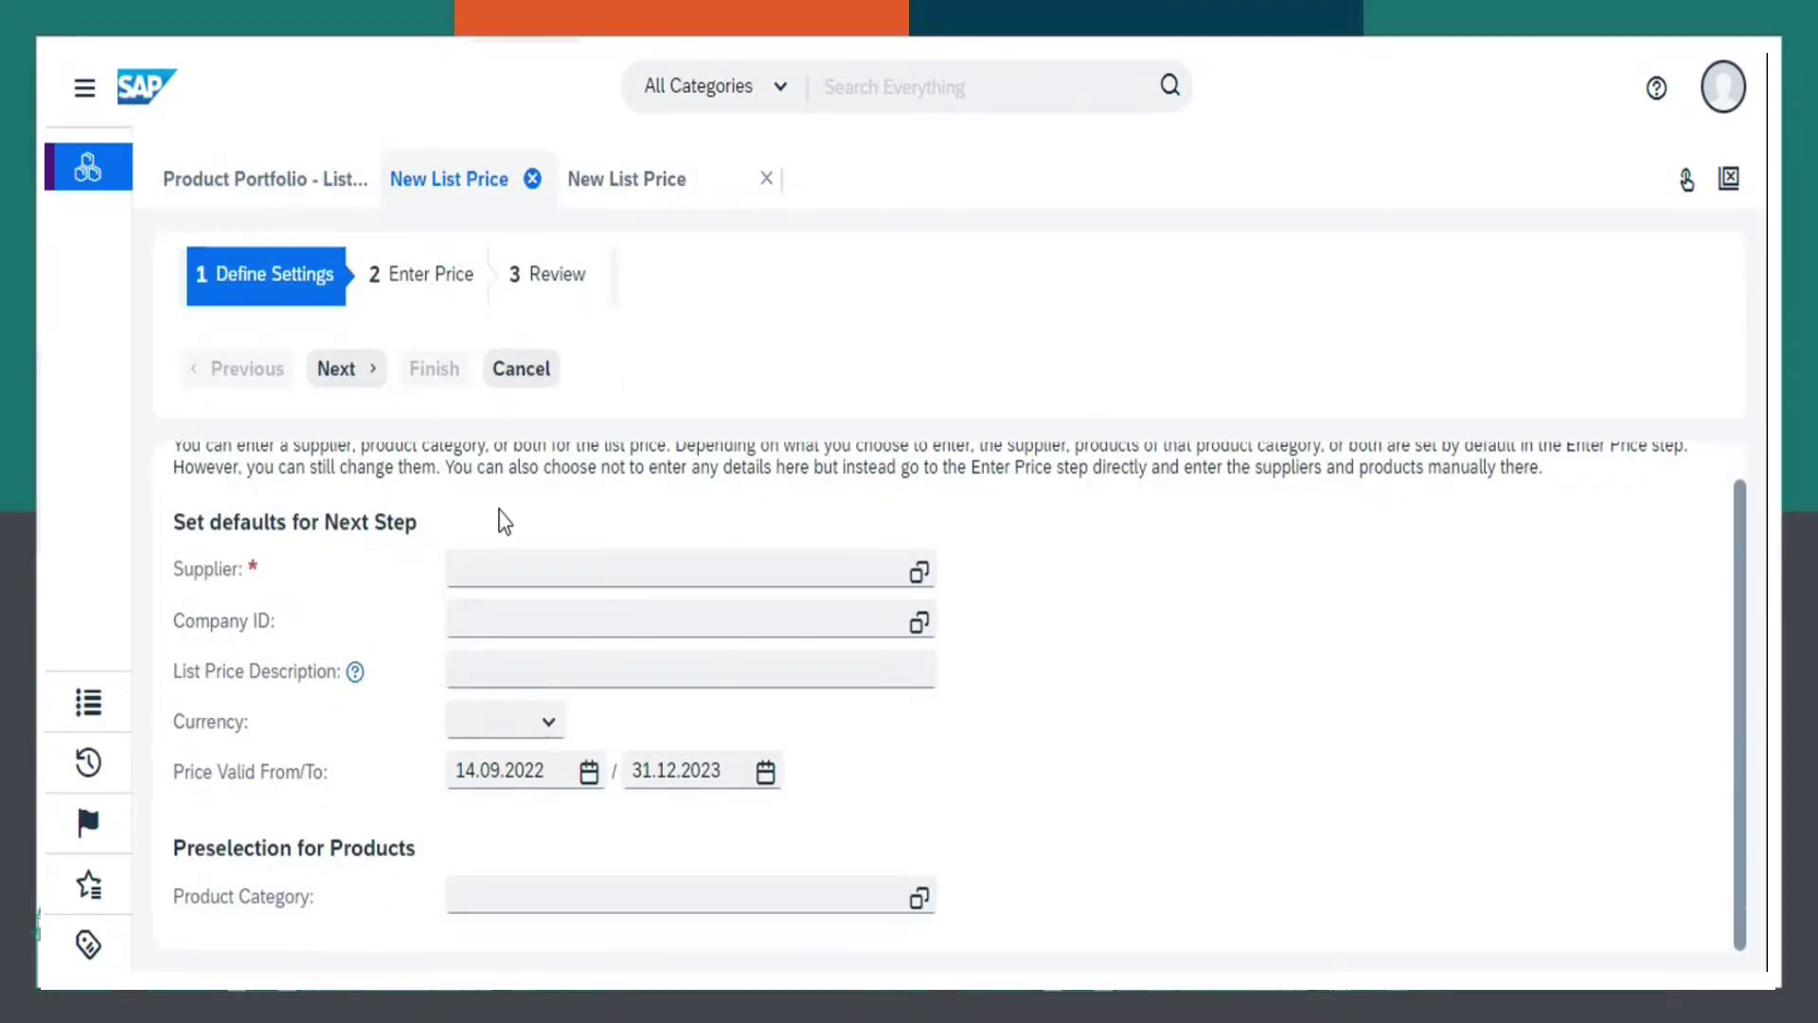
Step: Pick supplier S100911 China Import and Retail and company 2000 Innovat Ltd. from value help
{"action": "left_click", "coordinate": [921, 574]}
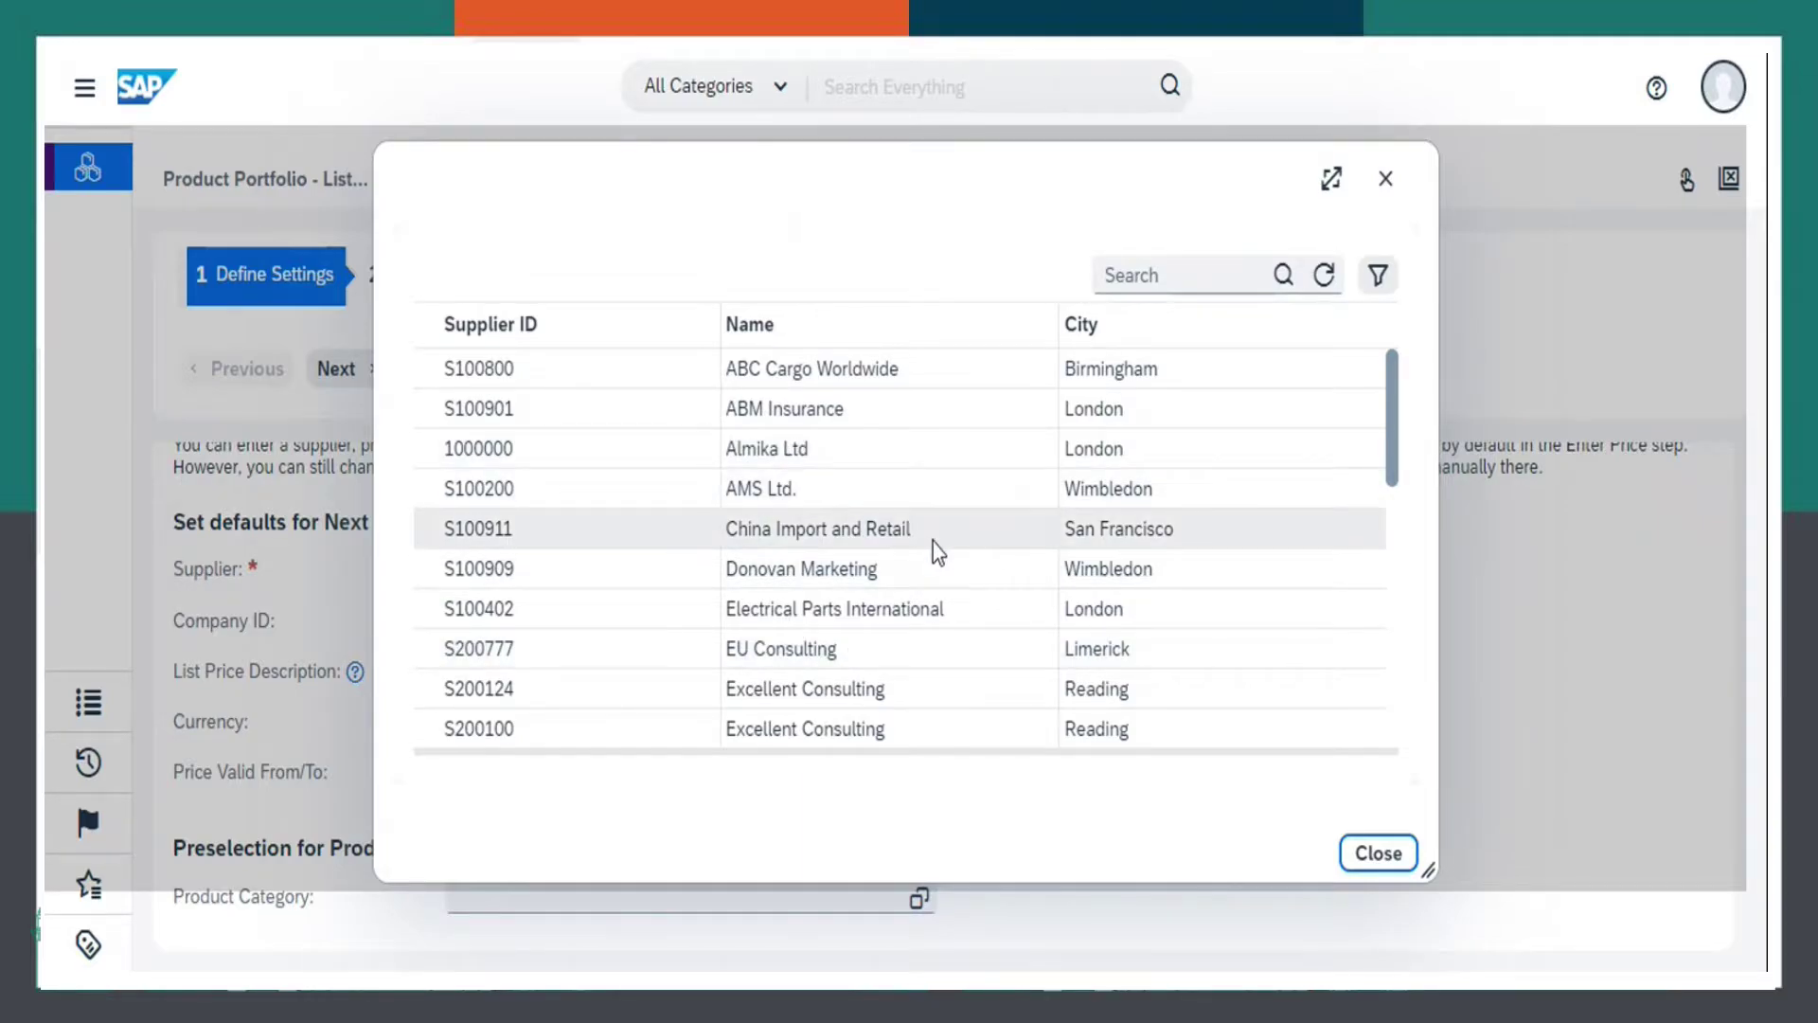
{"action": "left_click", "coordinate": [840, 529]}
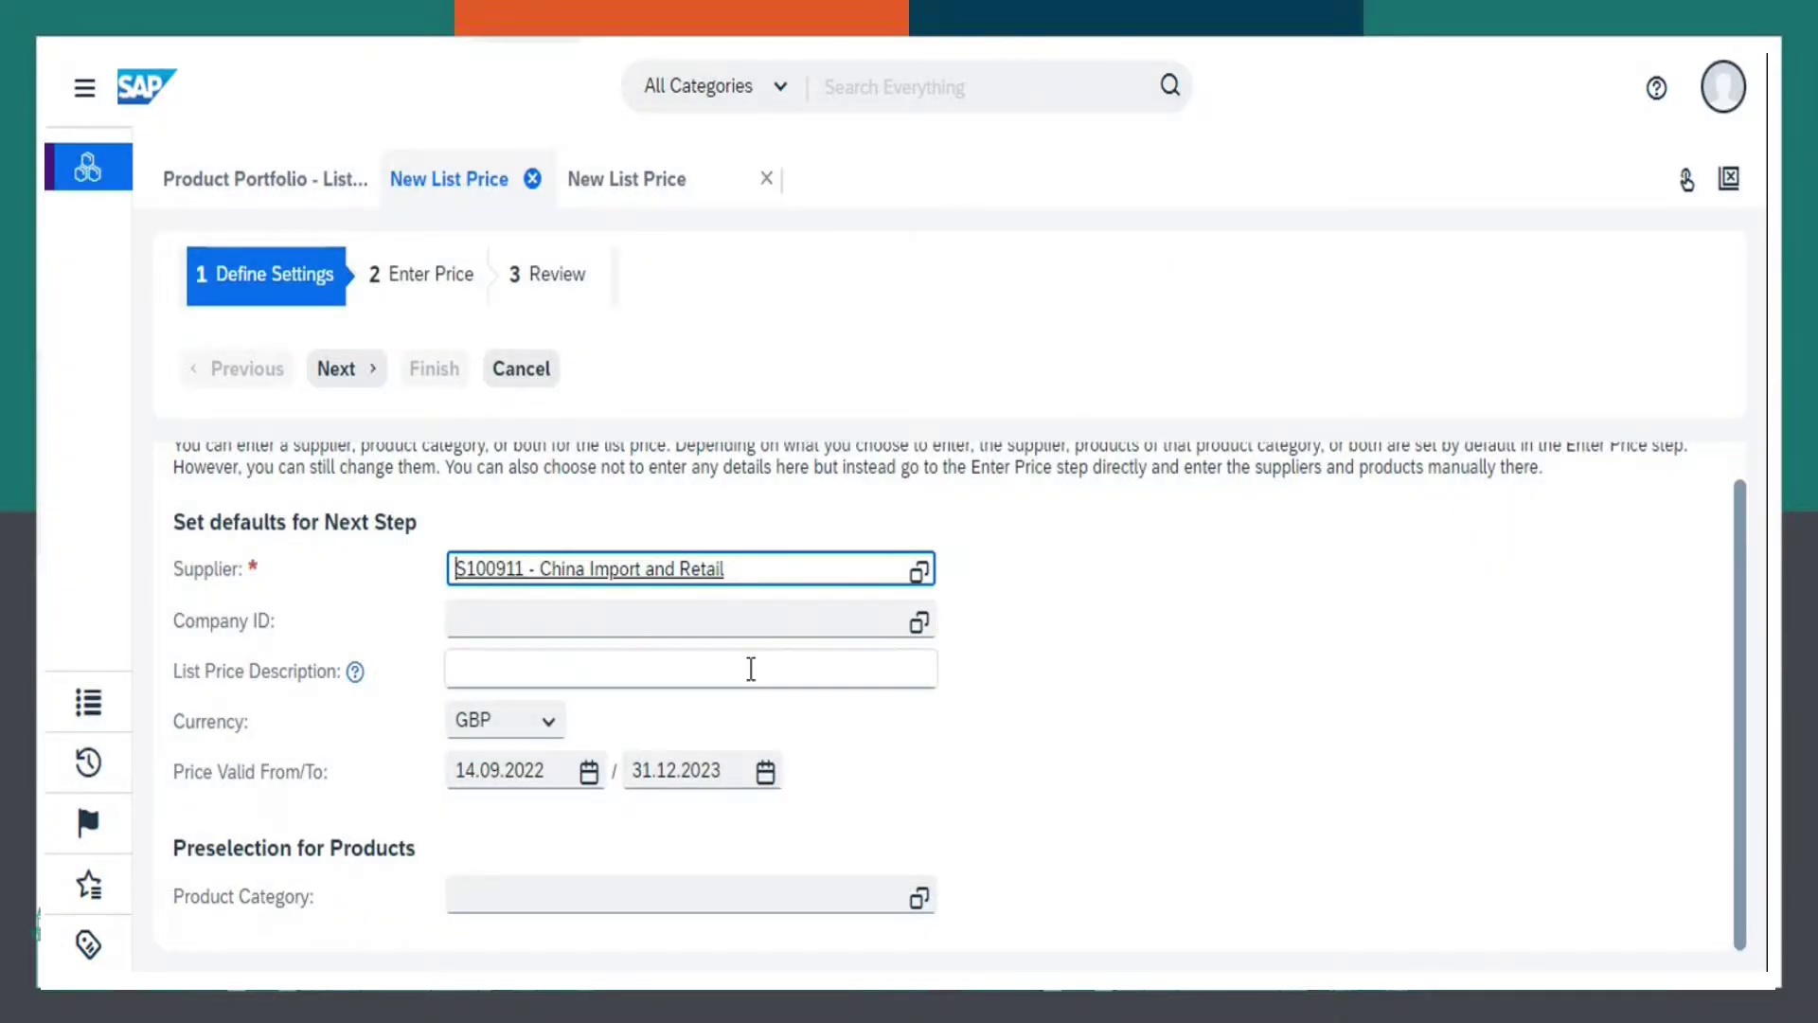
{"action": "left_click", "coordinate": [919, 627]}
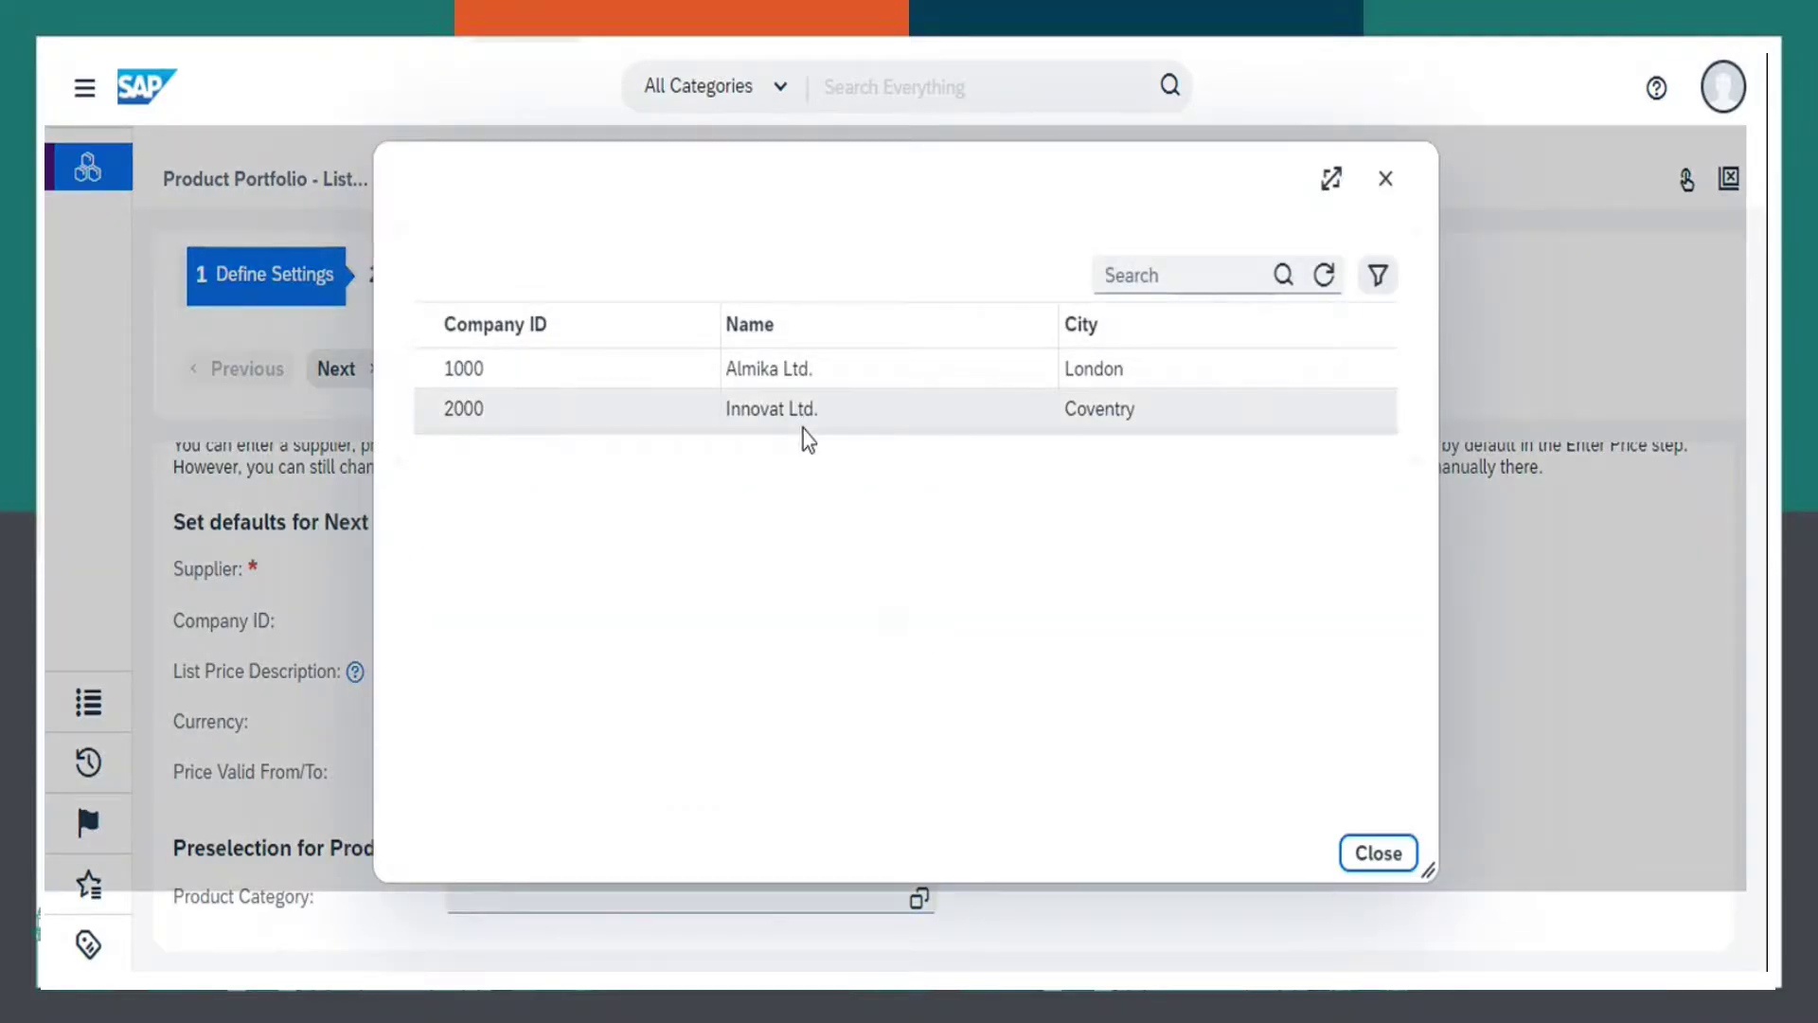
{"action": "left_click", "coordinate": [872, 407]}
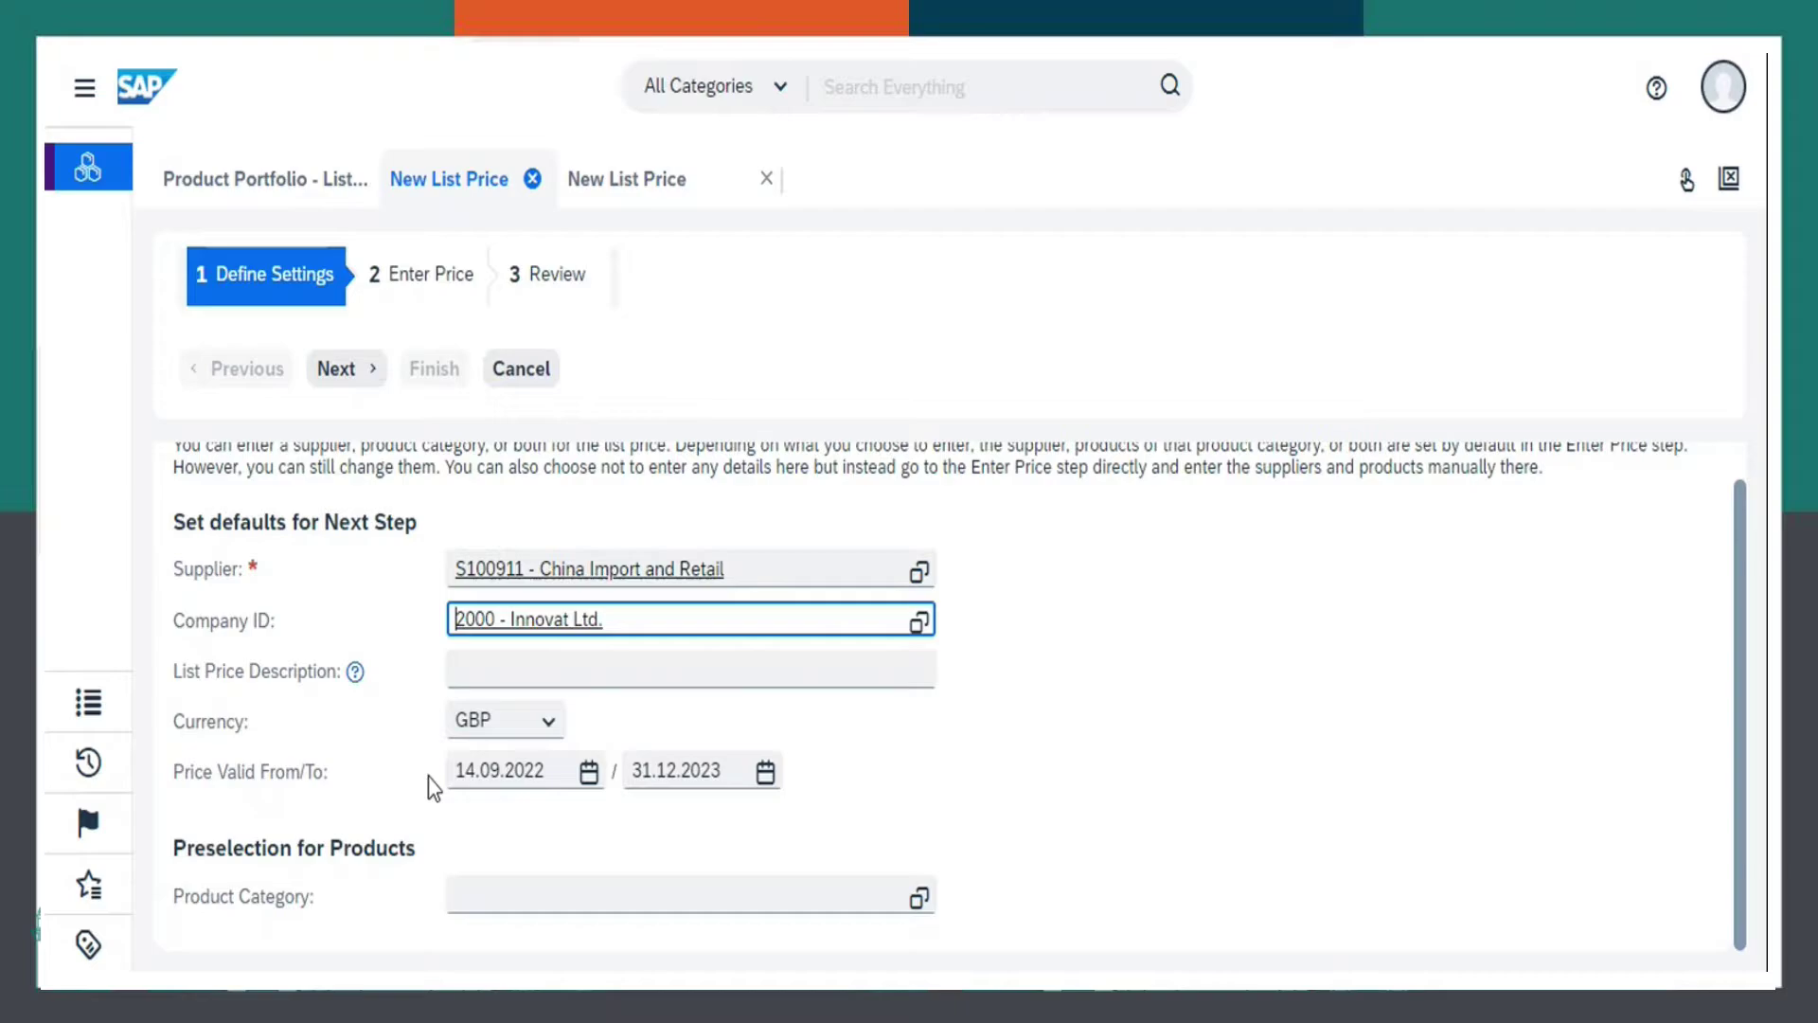
Step: Pick 15 September 2022 as the valid-from date in the calendar
{"action": "left_click", "coordinate": [589, 773]}
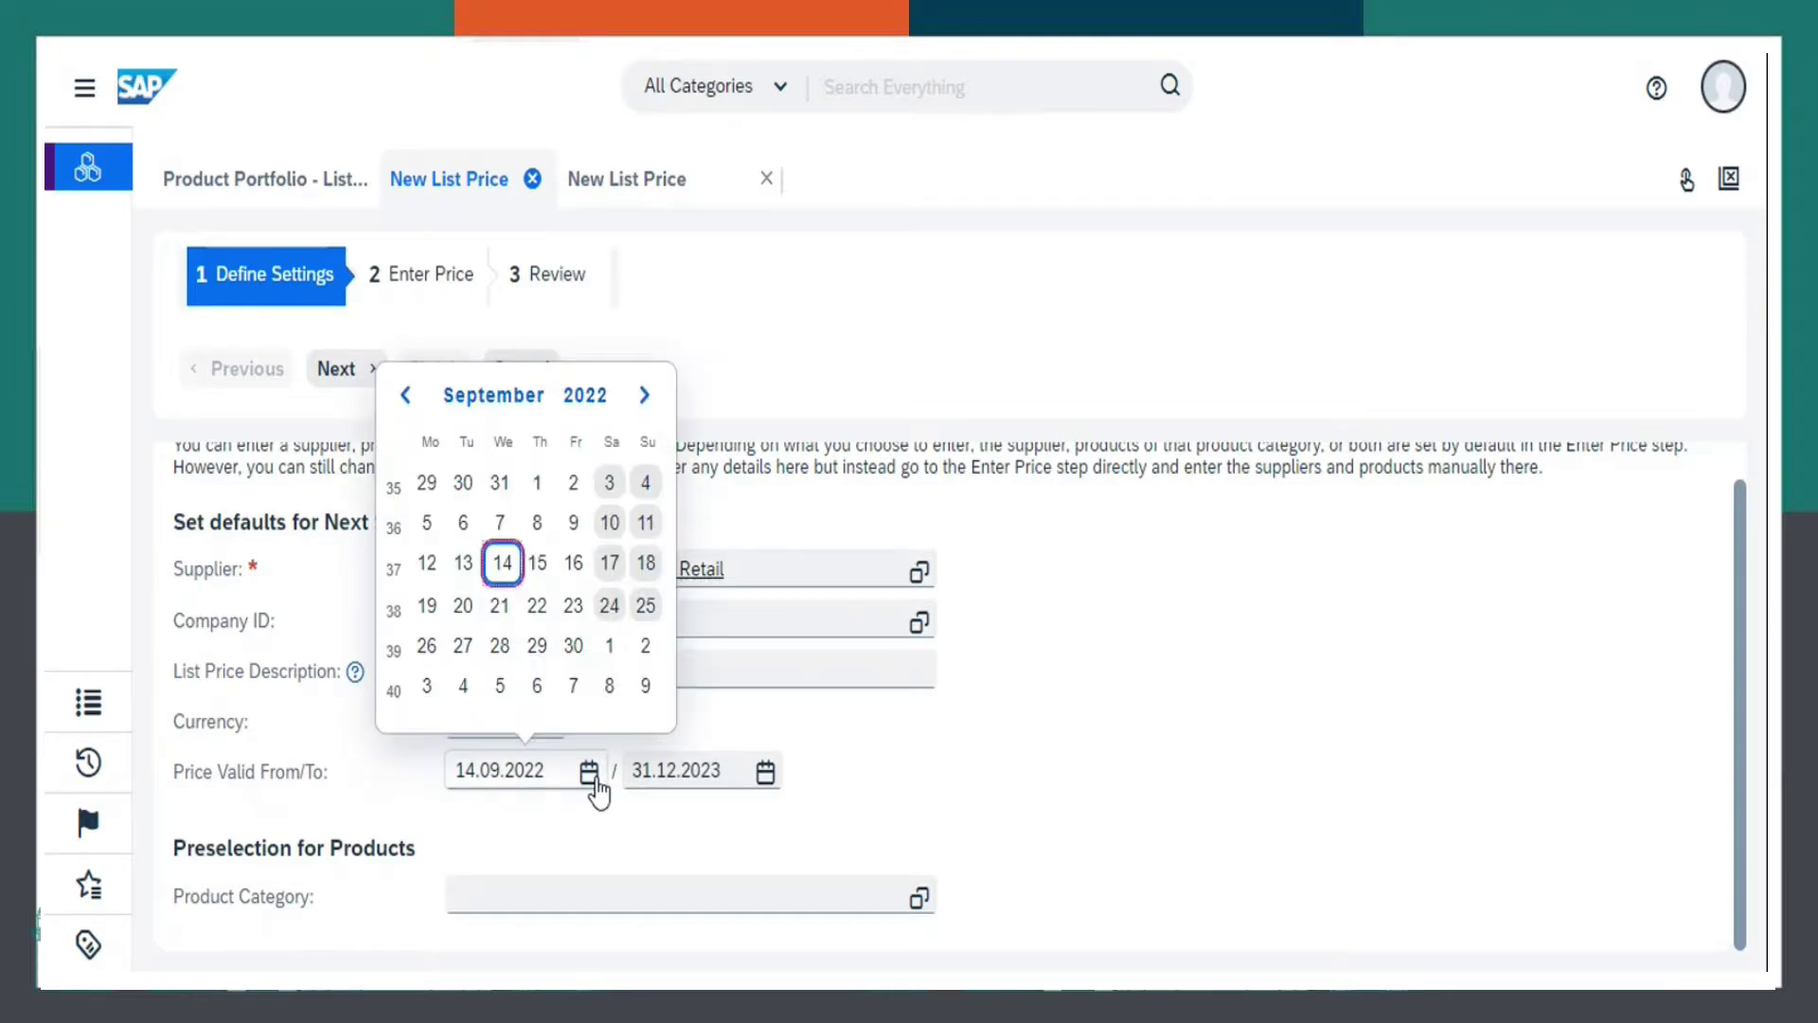
{"action": "left_click", "coordinate": [542, 567]}
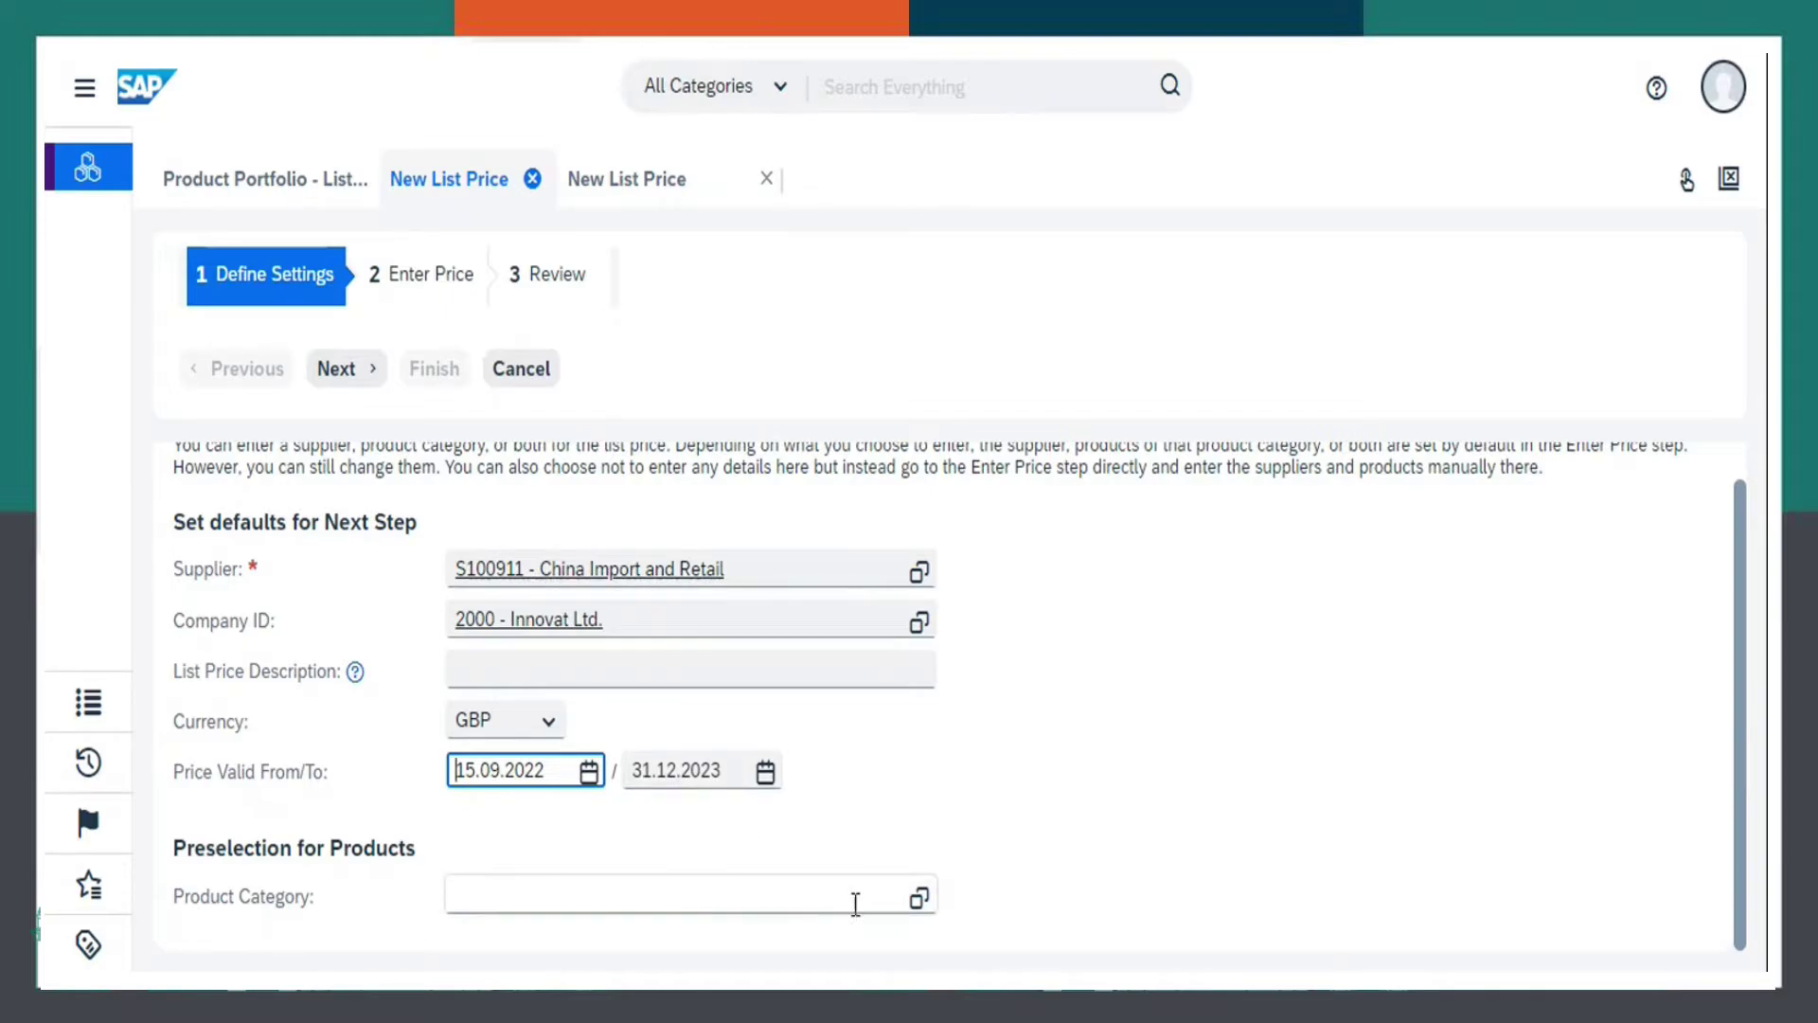
Step: Choose product category 150 Software Products and advance to the Enter Price step
{"action": "left_click", "coordinate": [921, 901]}
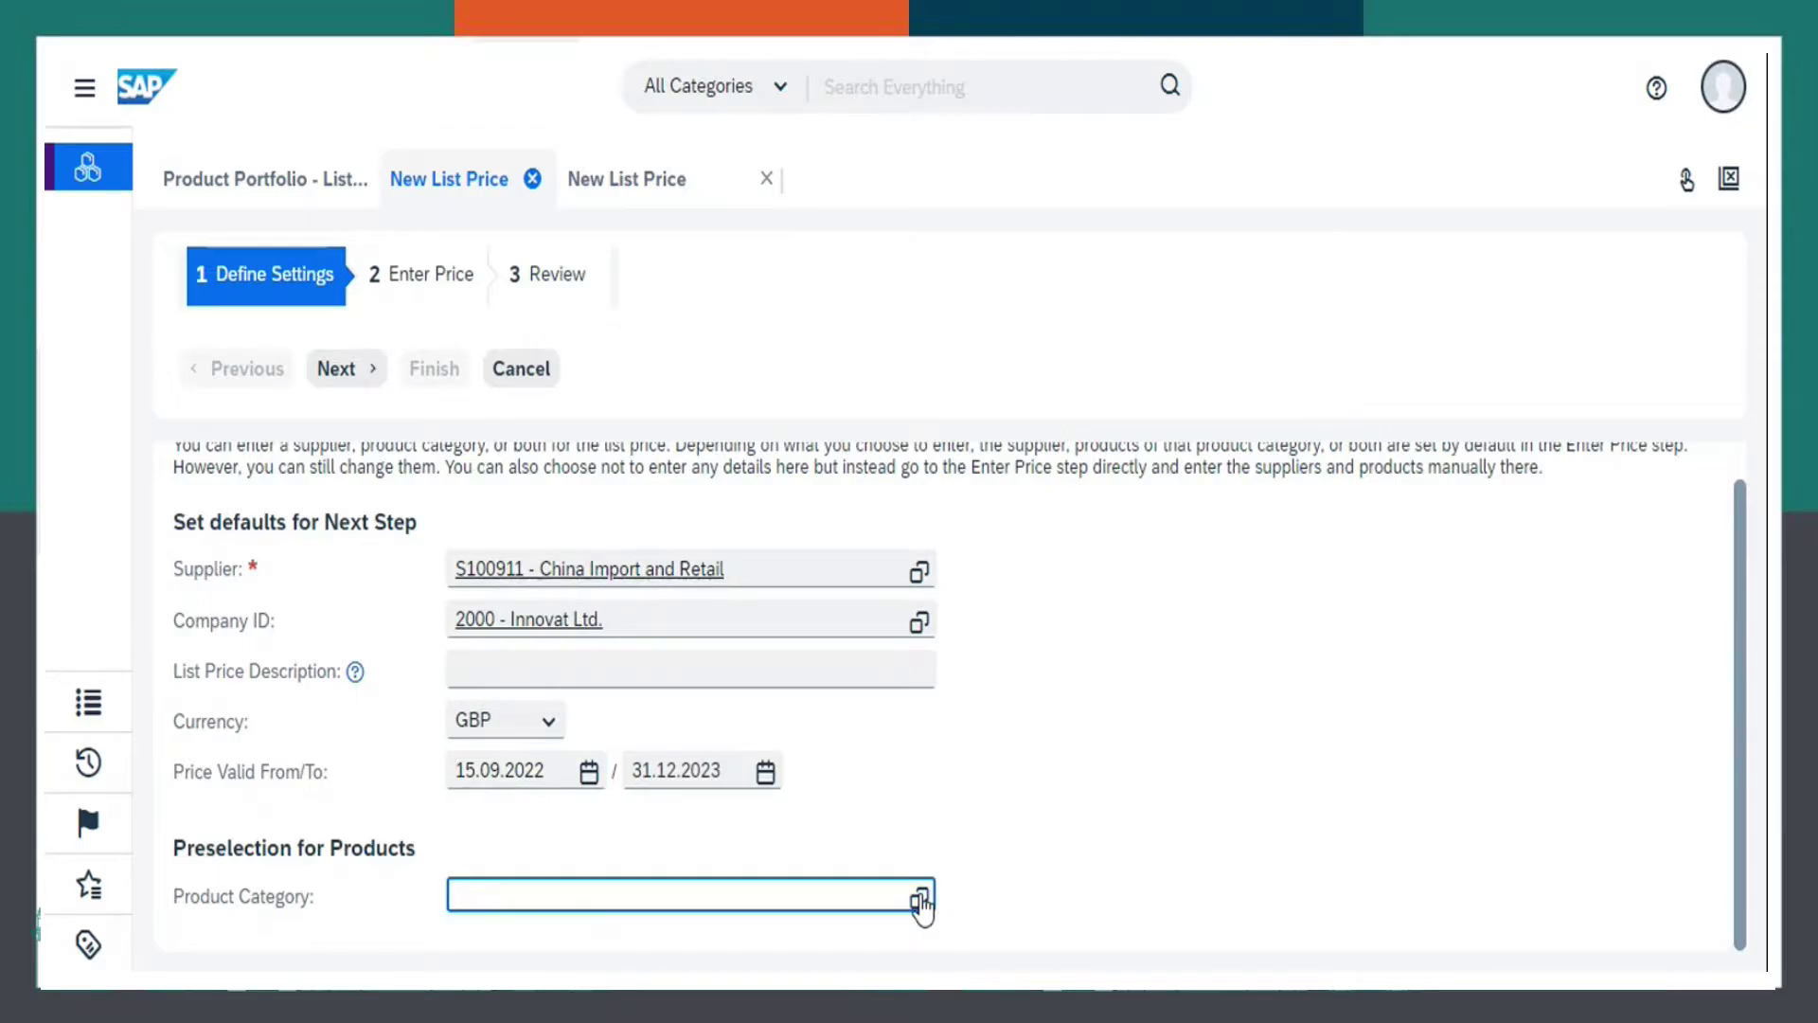
{"action": "left_click", "coordinate": [920, 899]}
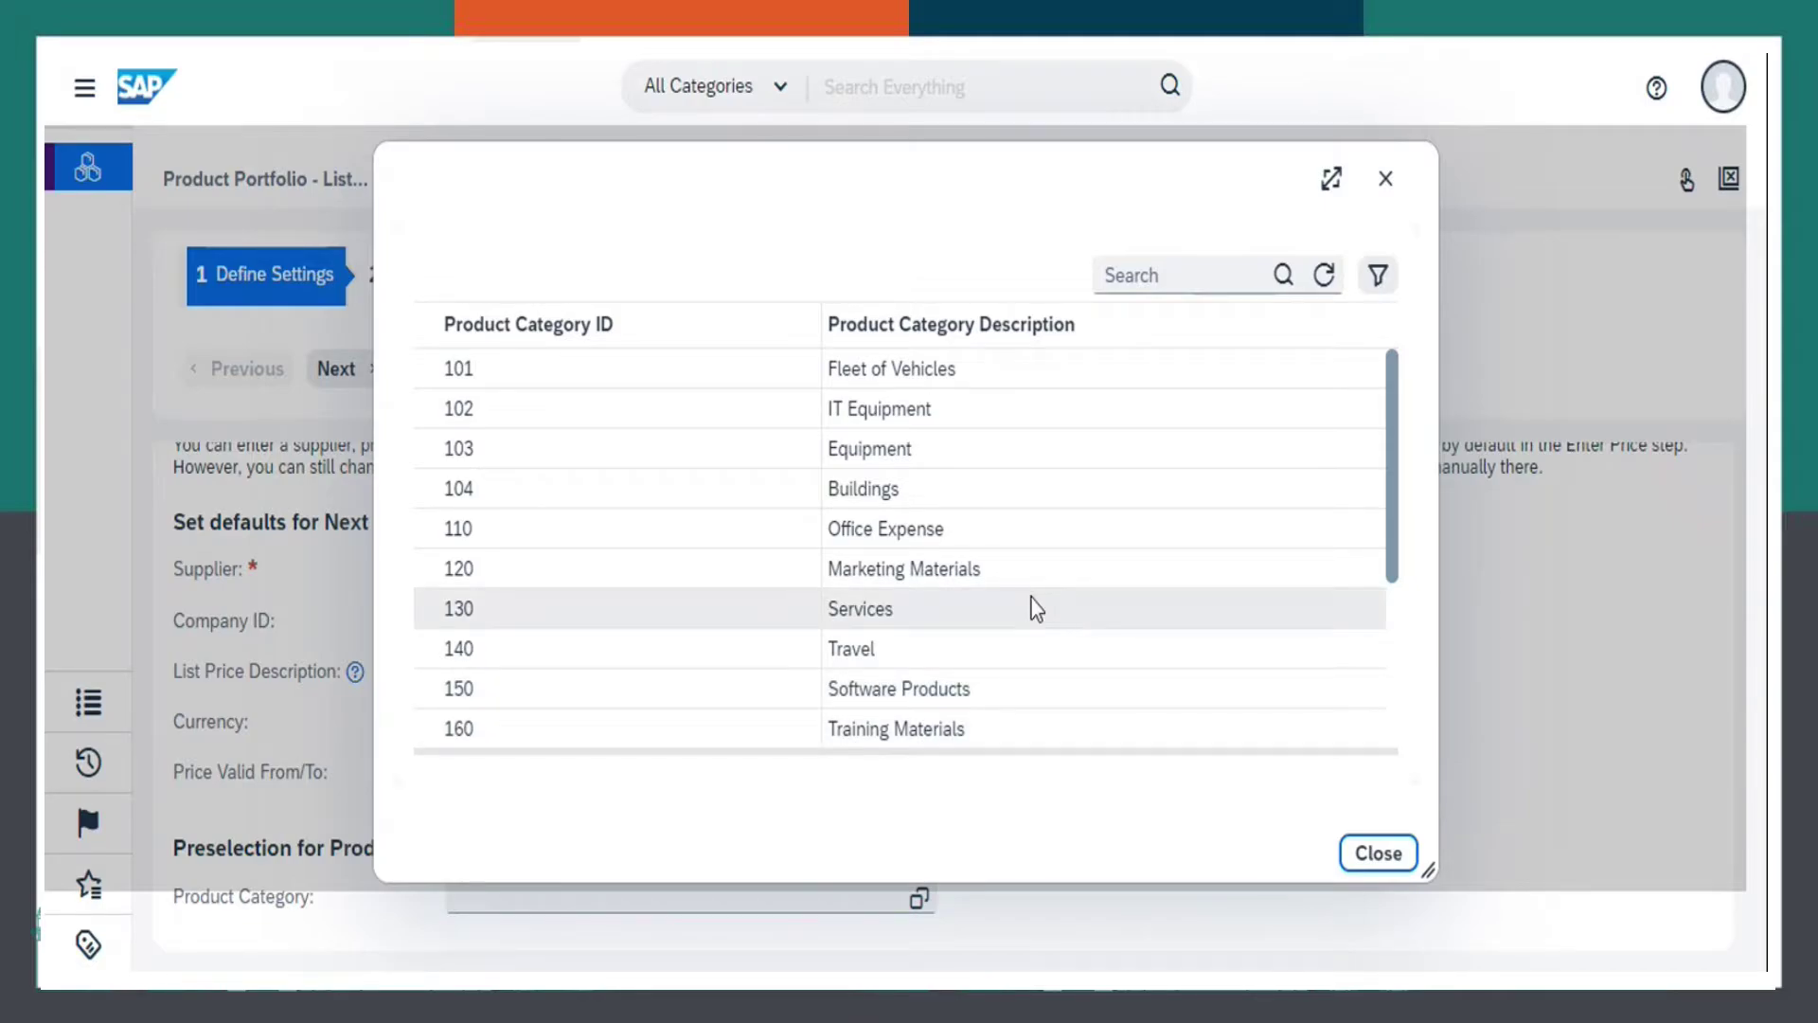
{"action": "left_click", "coordinate": [960, 687]}
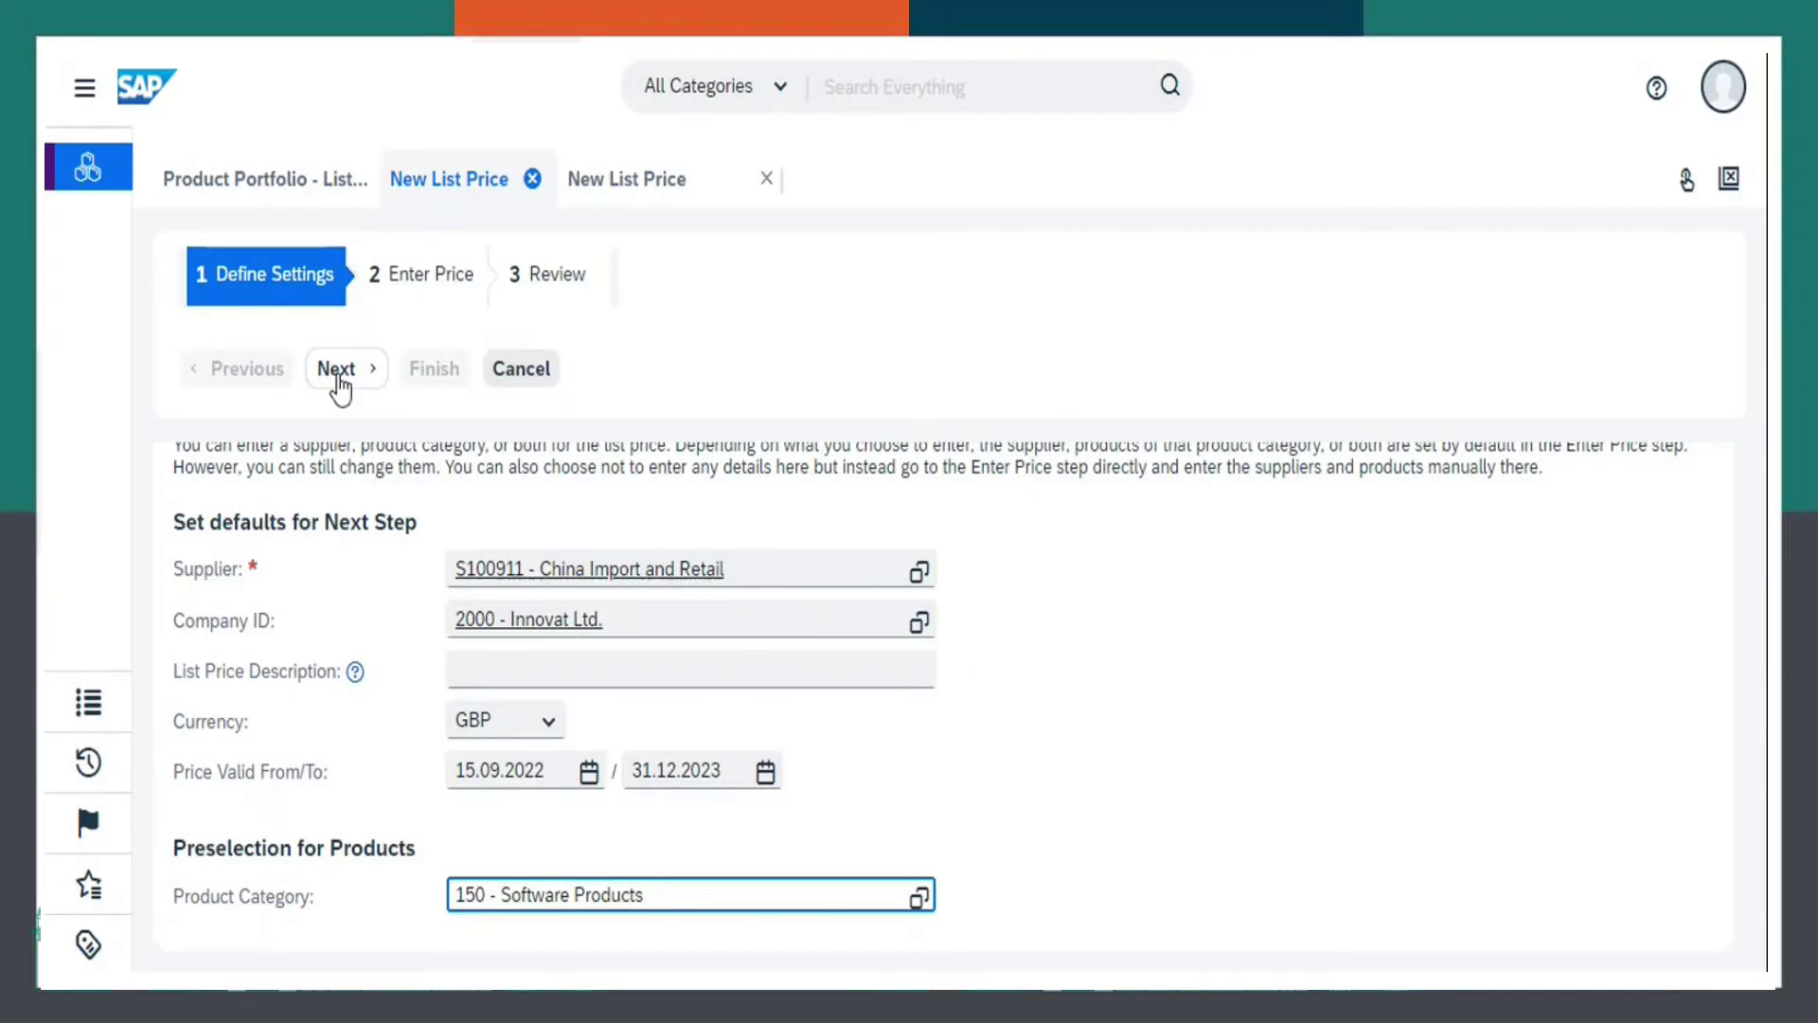
{"action": "left_click", "coordinate": [334, 371]}
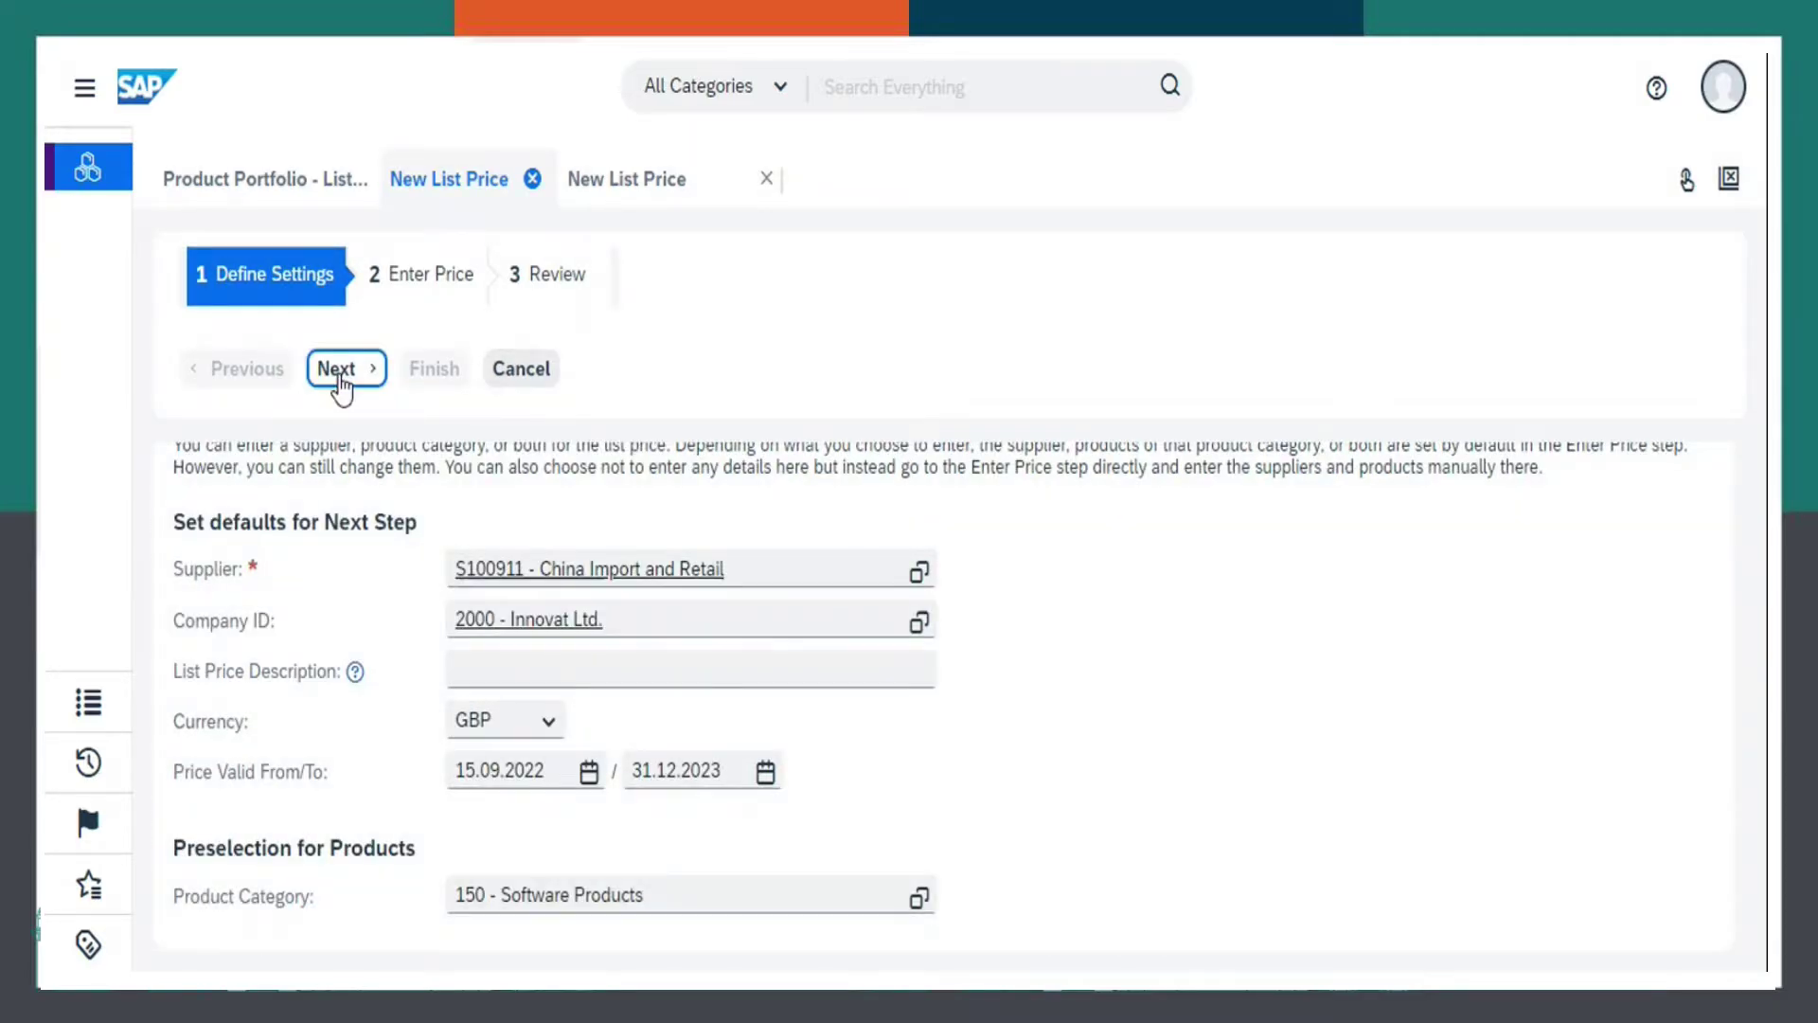
Step: Enter a price of 400.00 GBP for the Software License P200016 row
{"action": "scroll", "coordinate": [800, 746], "scroll_direction": "down", "scroll_amount": 2}
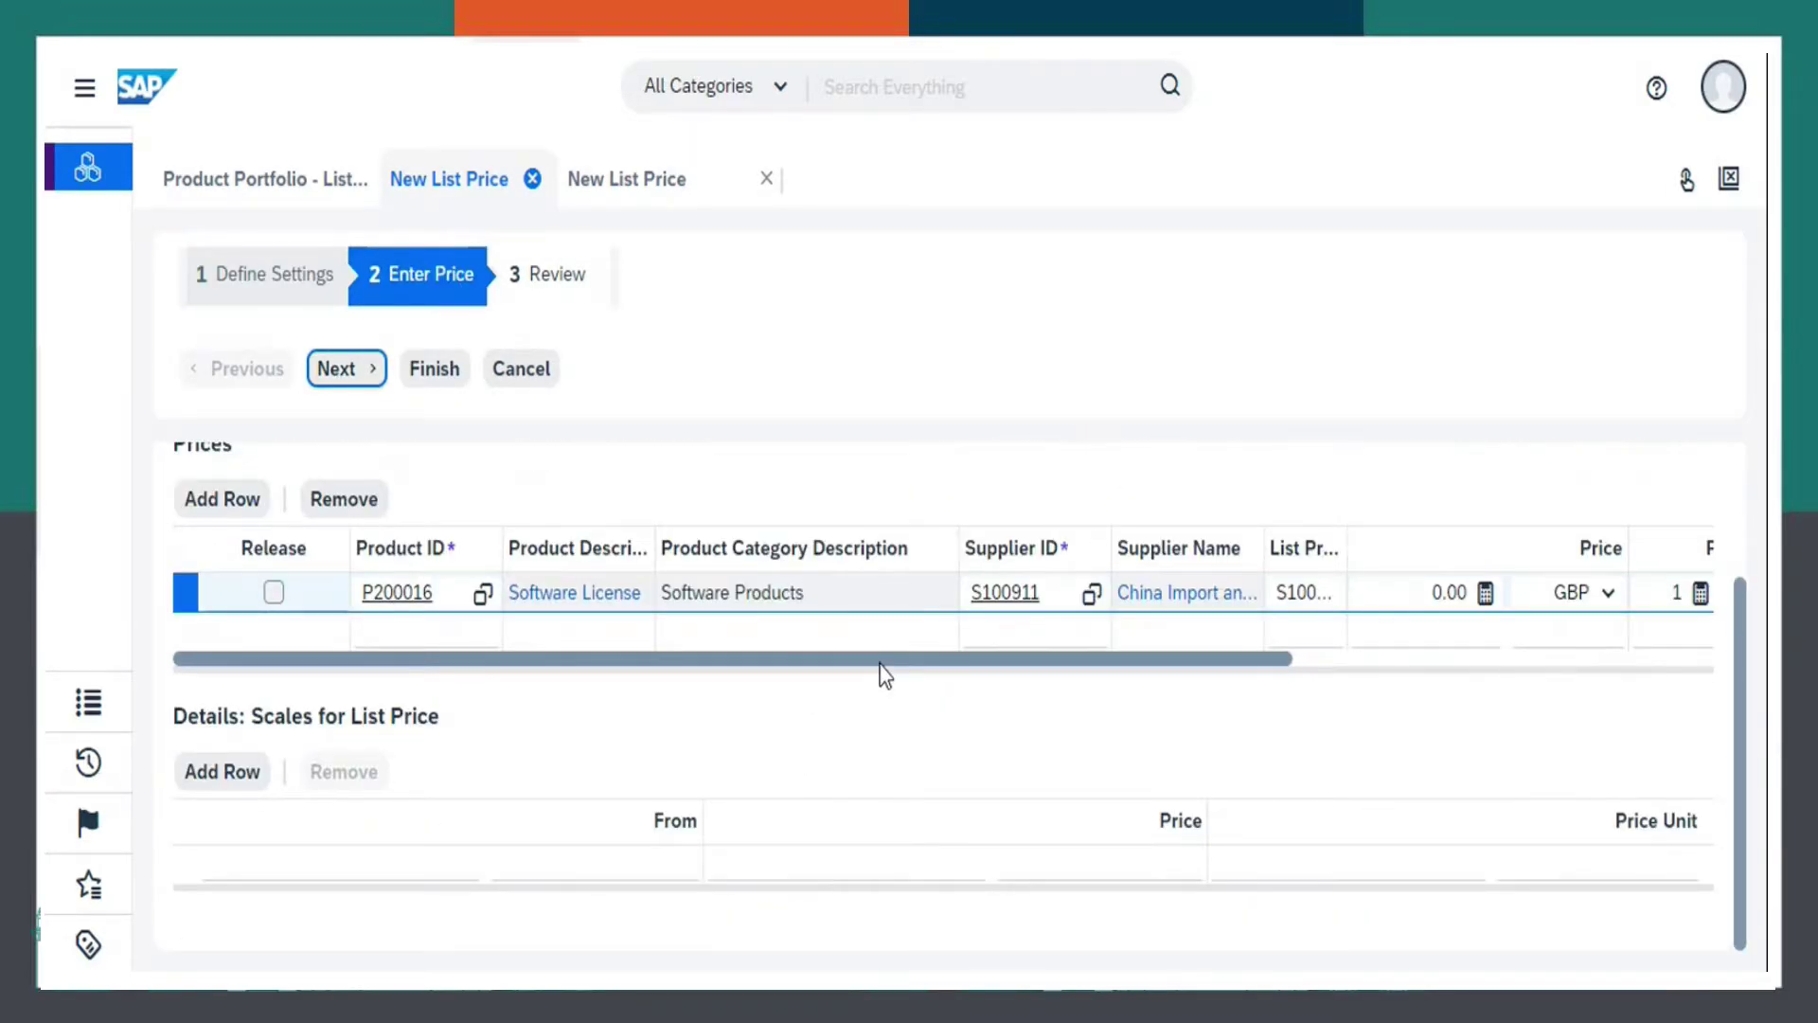
{"action": "left_click_drag", "start_coordinate": [872, 661], "coordinate": [836, 653]}
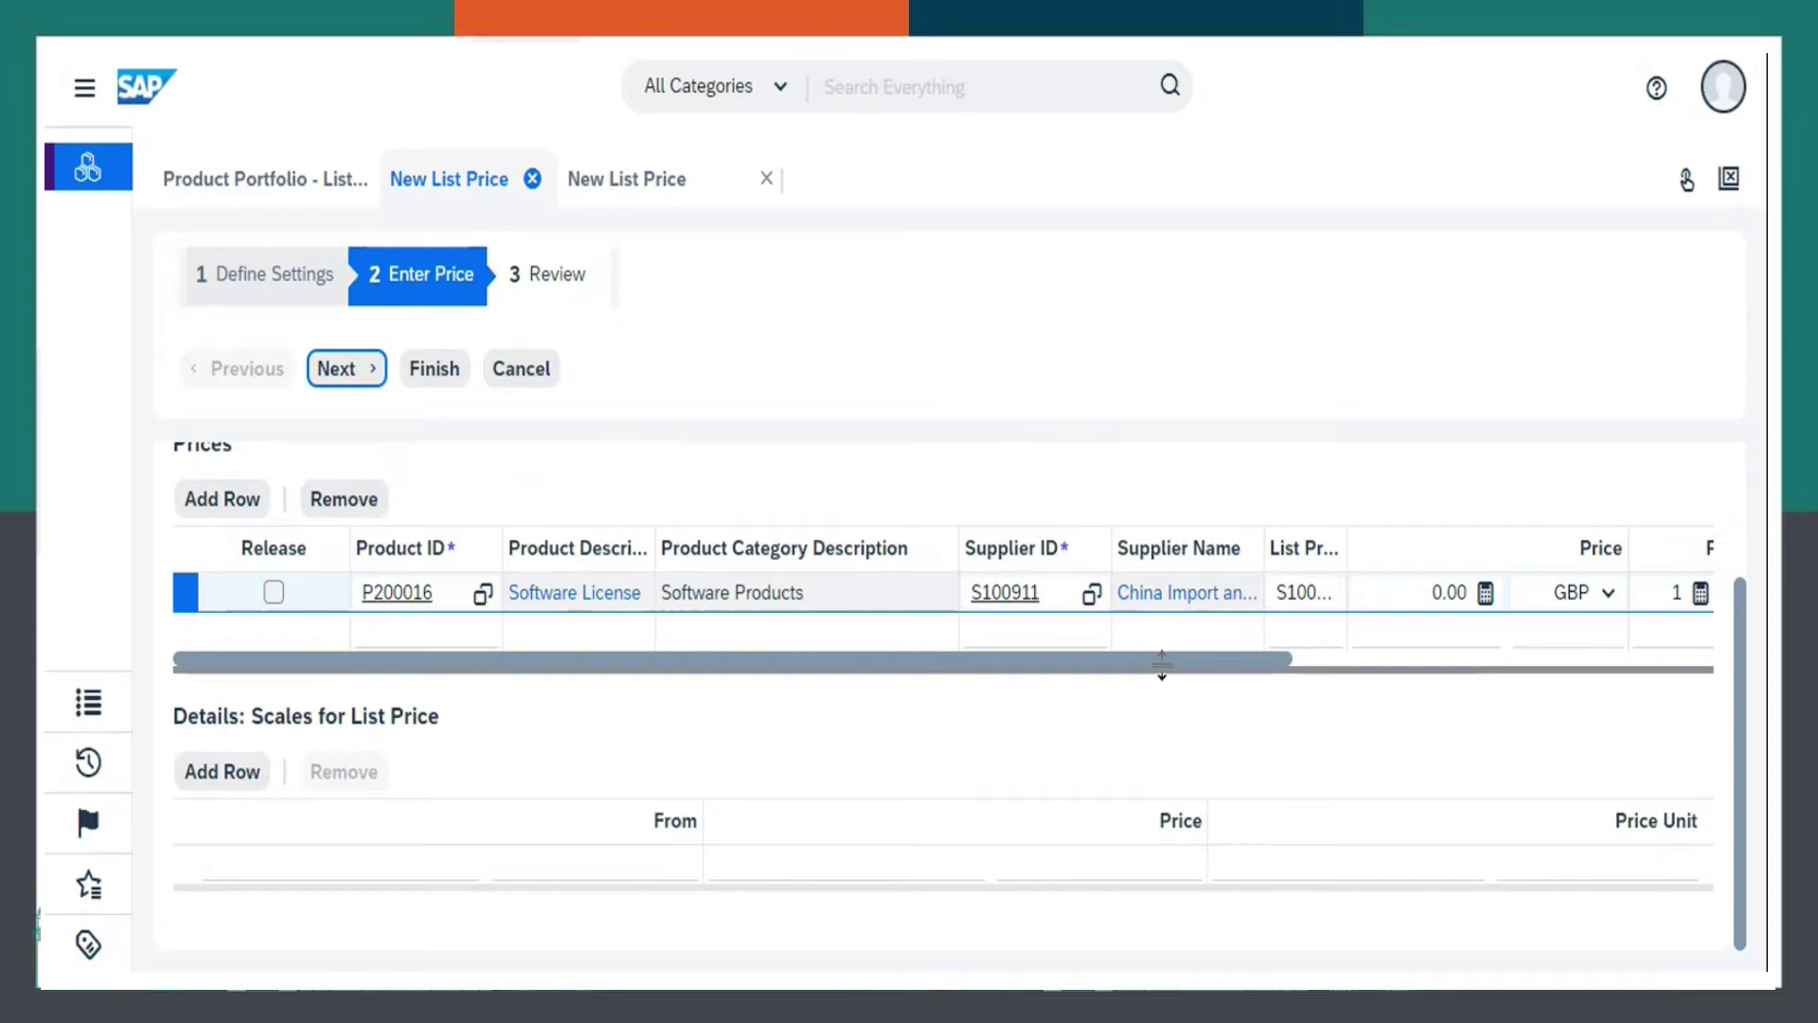
{"action": "left_click_drag", "start_coordinate": [1165, 663], "coordinate": [1195, 684]}
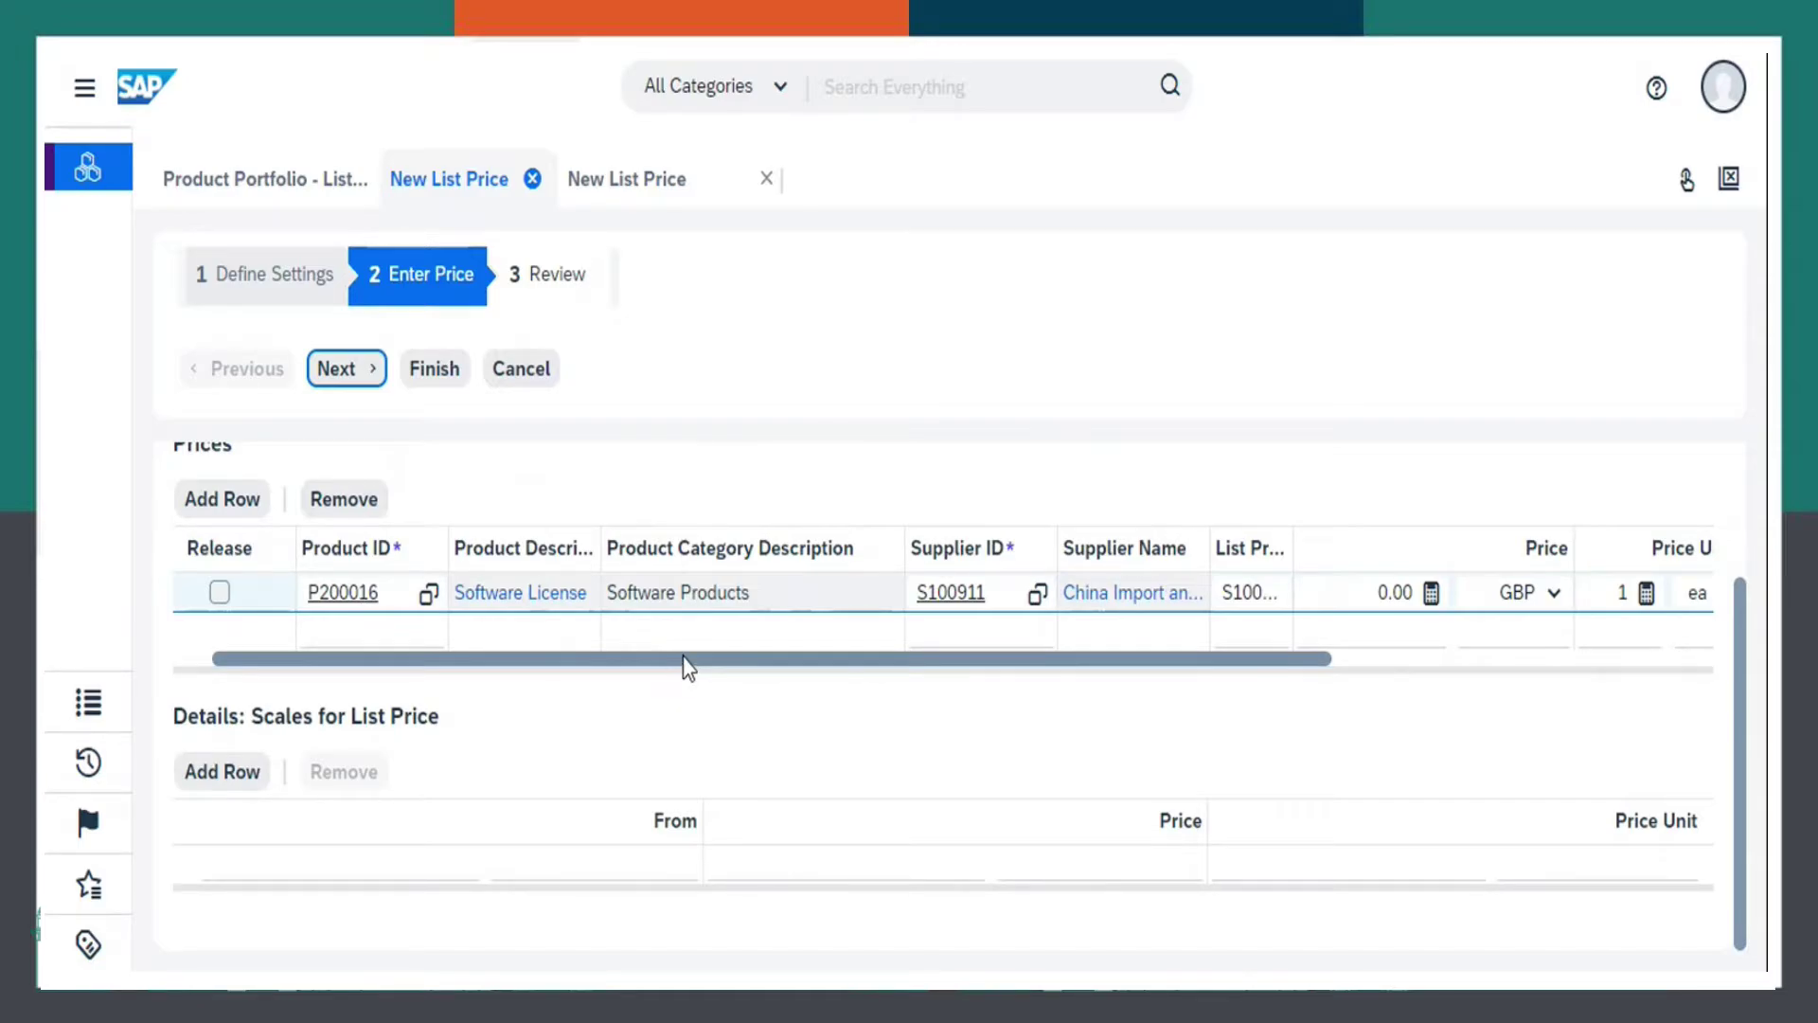
{"action": "left_click_drag", "start_coordinate": [686, 662], "coordinate": [837, 690]}
{"action": "left_click", "coordinate": [1205, 595]}
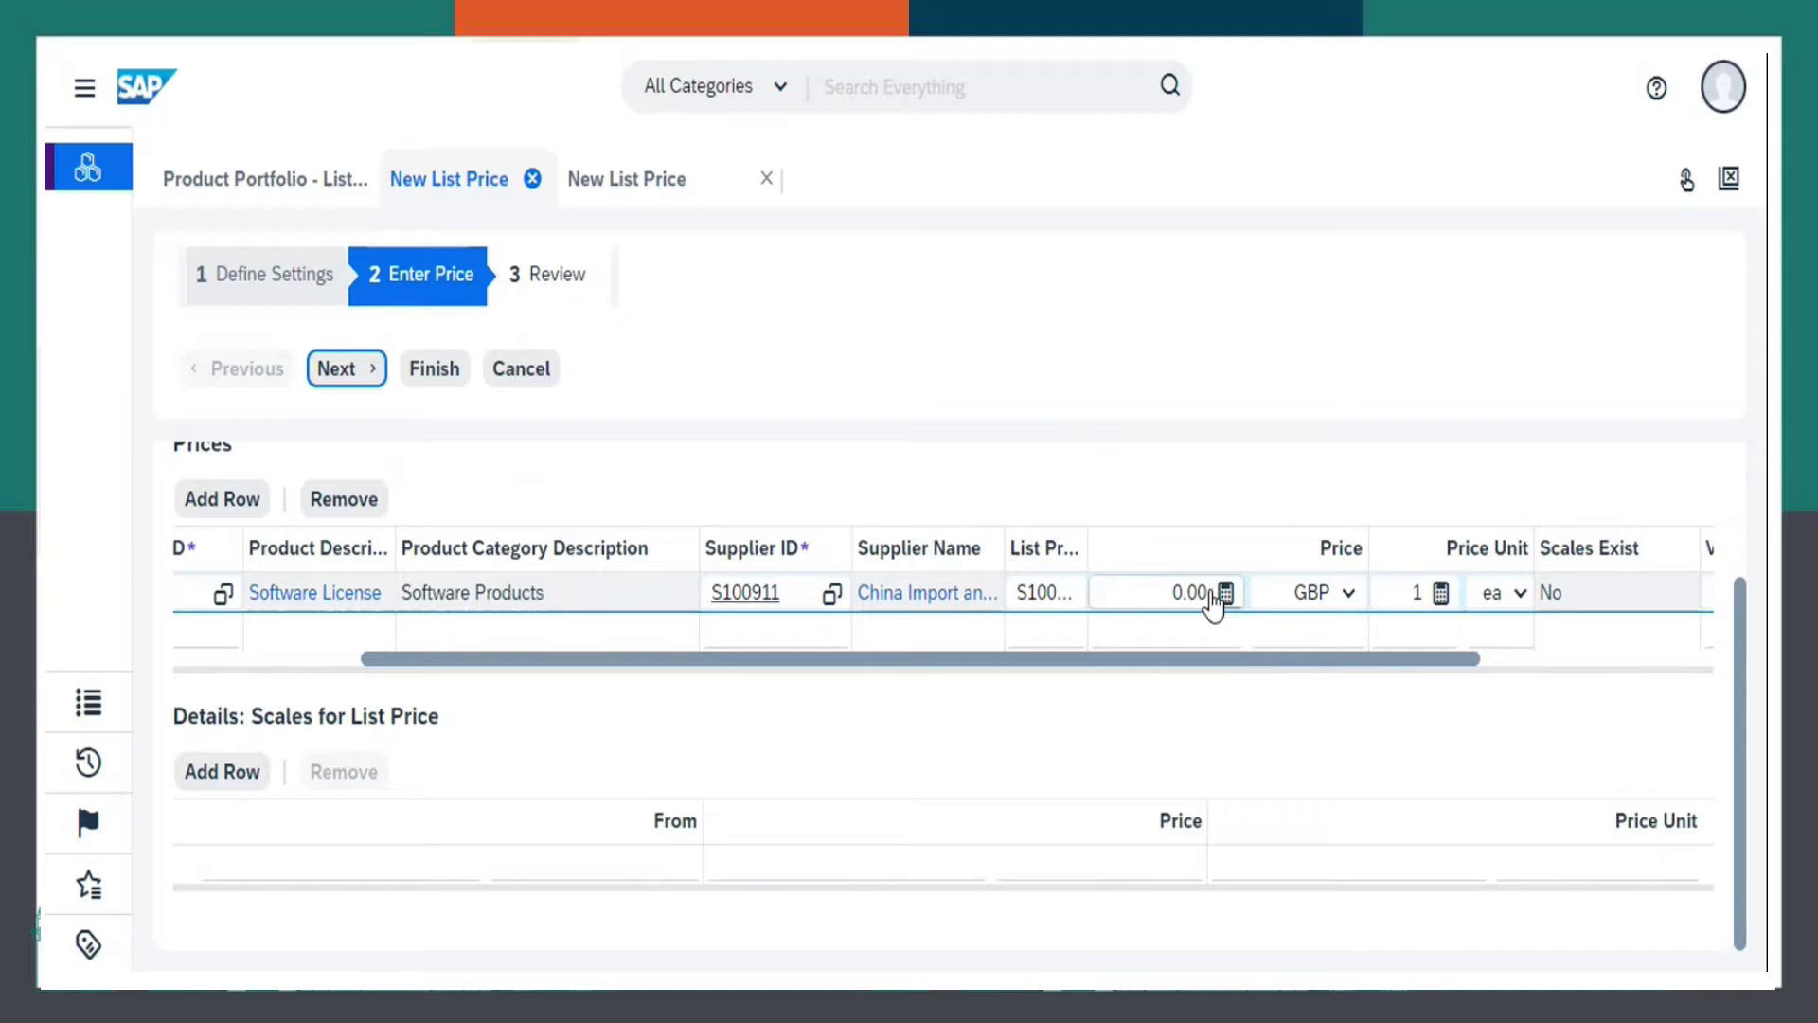
{"action": "left_click", "coordinate": [1185, 594]}
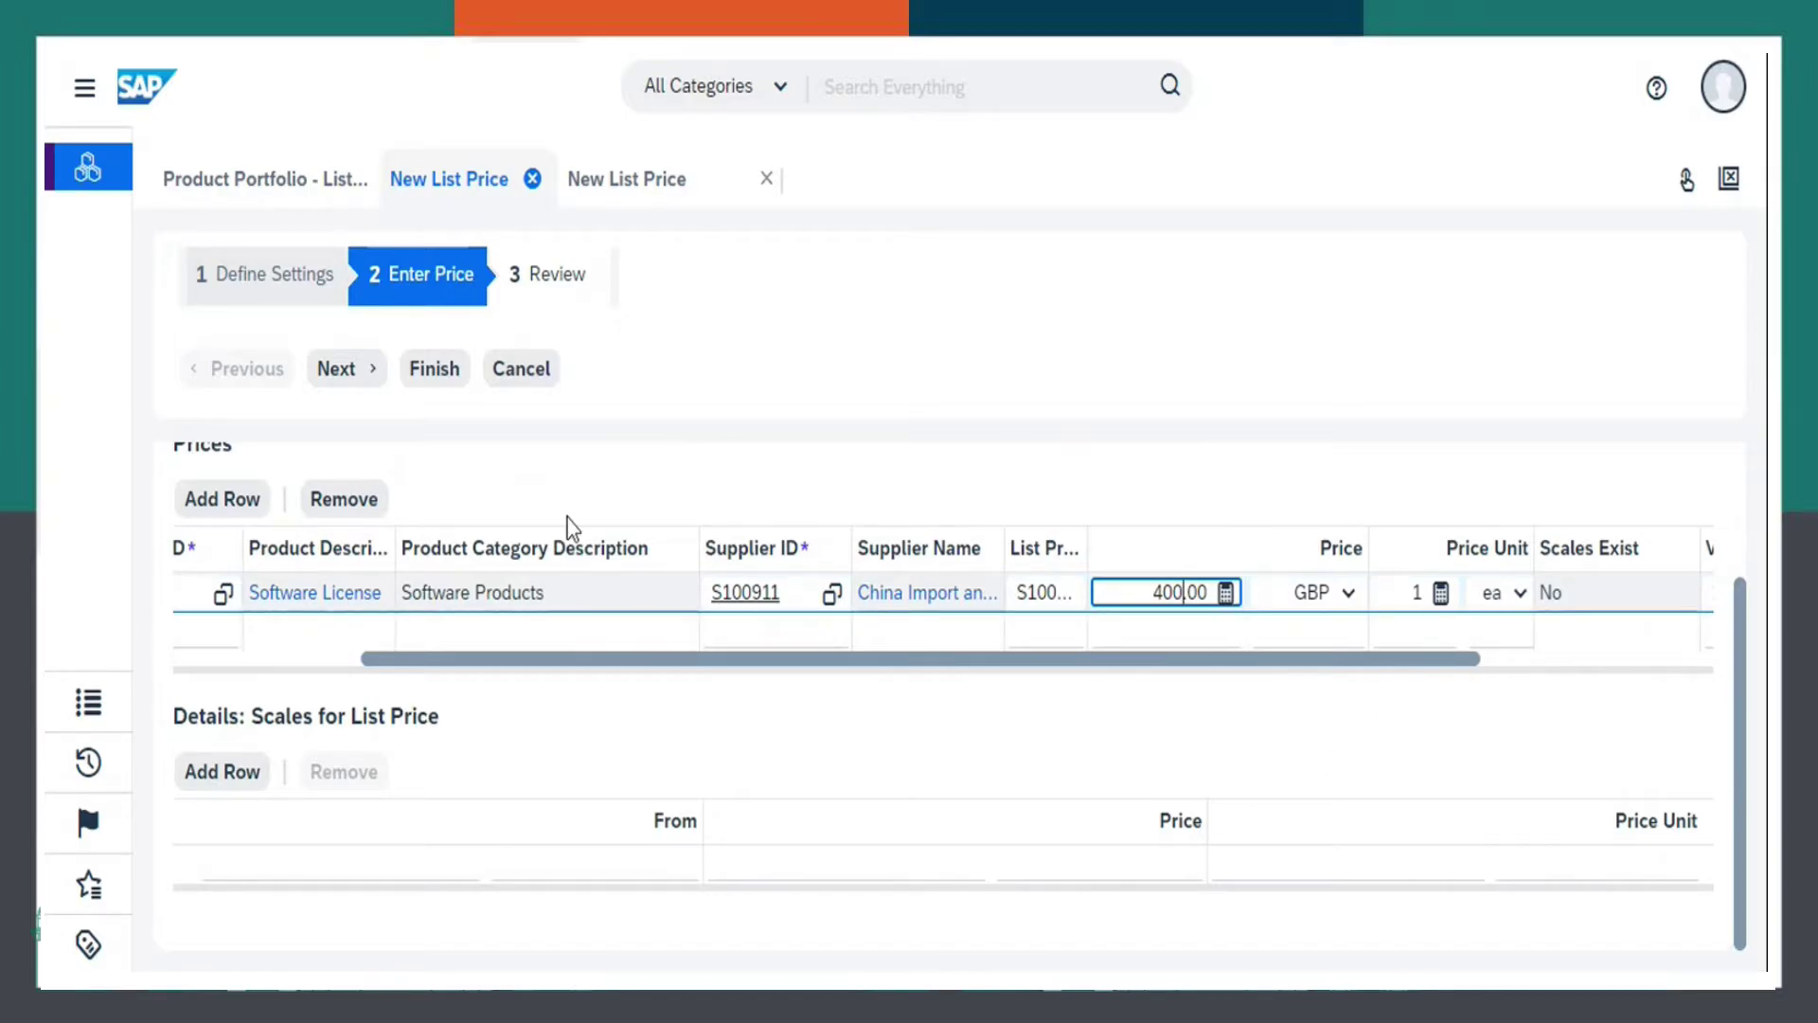
Step: Add a second price row, close its product lookup unfilled, and move on to Review
{"action": "left_click", "coordinate": [206, 509]}
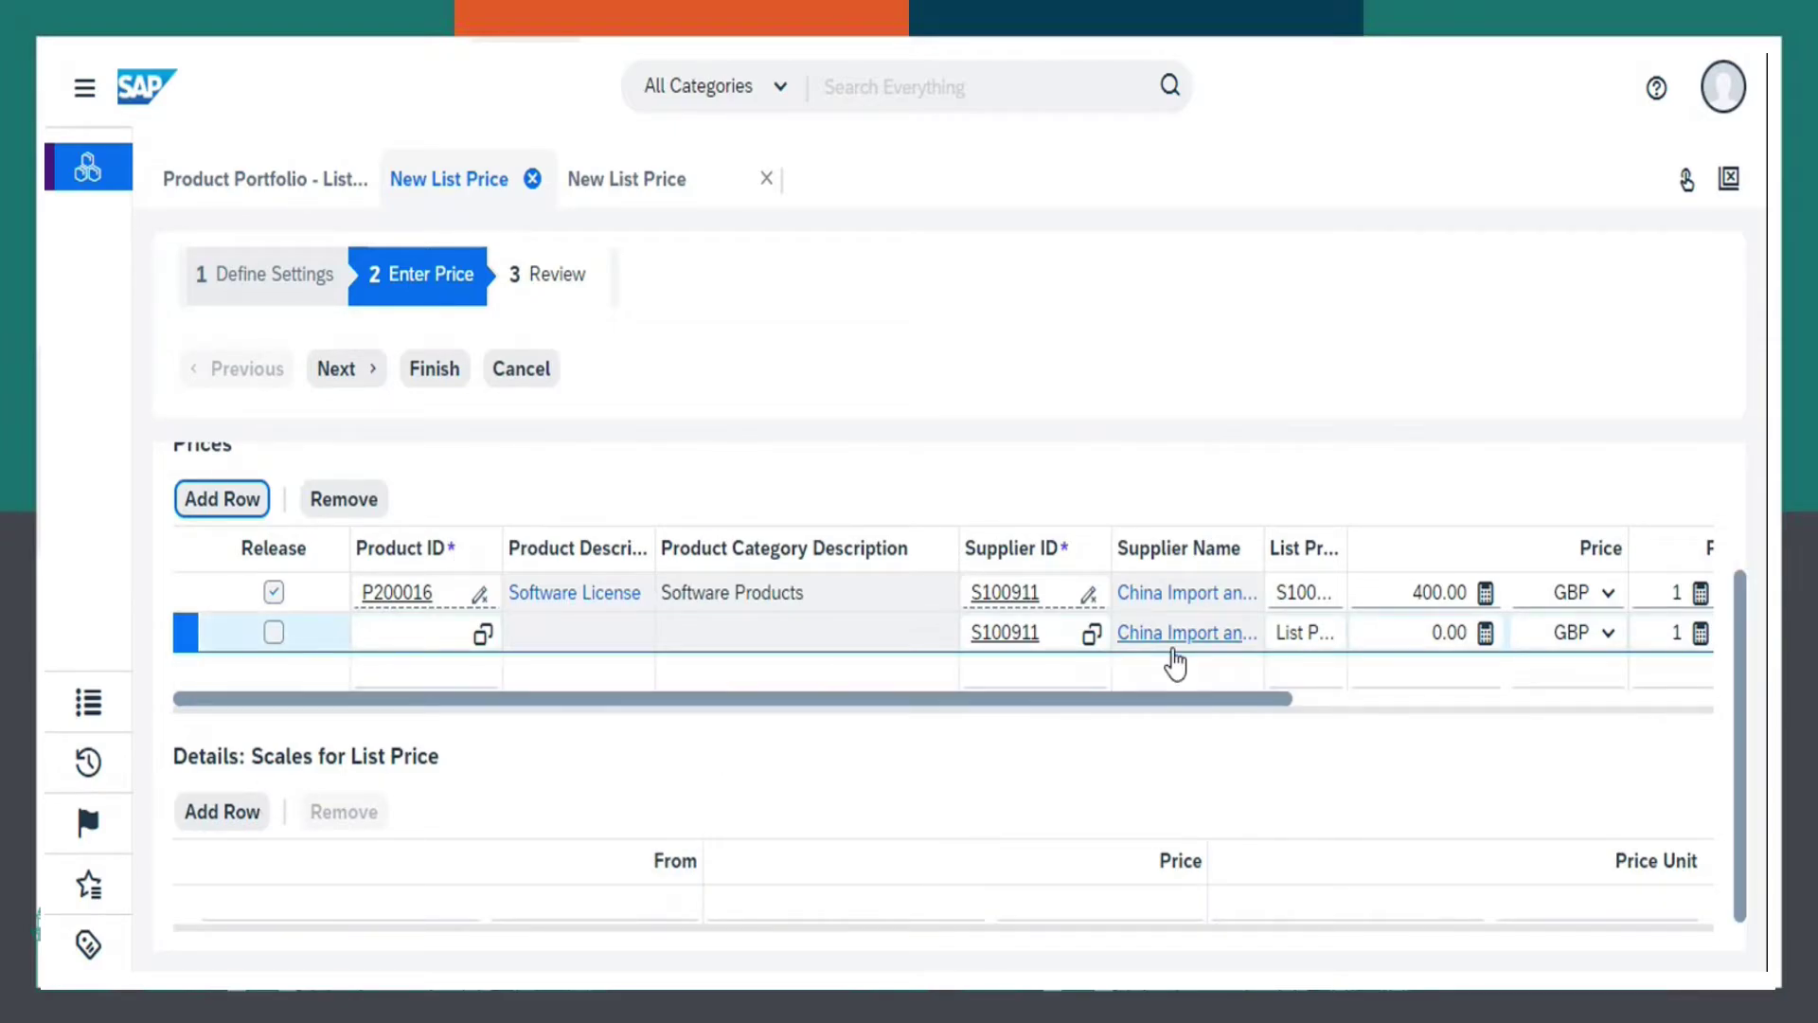
{"action": "left_click_drag", "start_coordinate": [921, 702], "coordinate": [812, 723]}
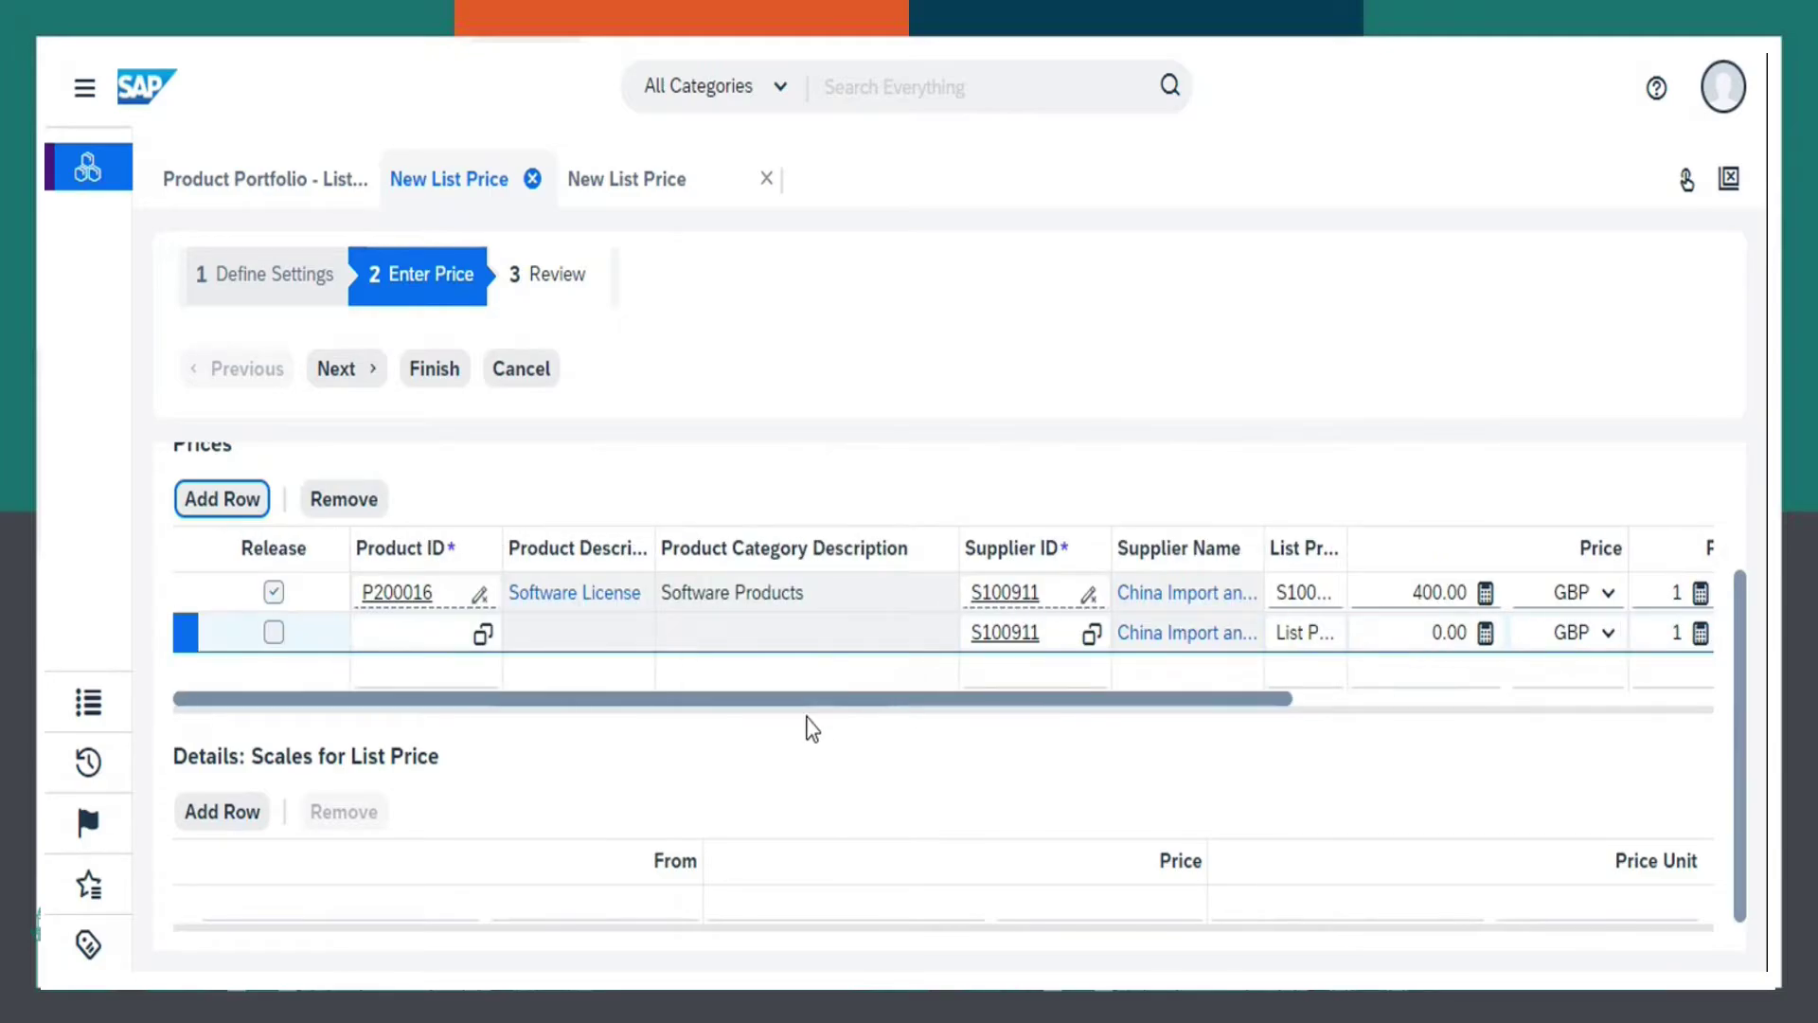
{"action": "left_click", "coordinate": [427, 631]}
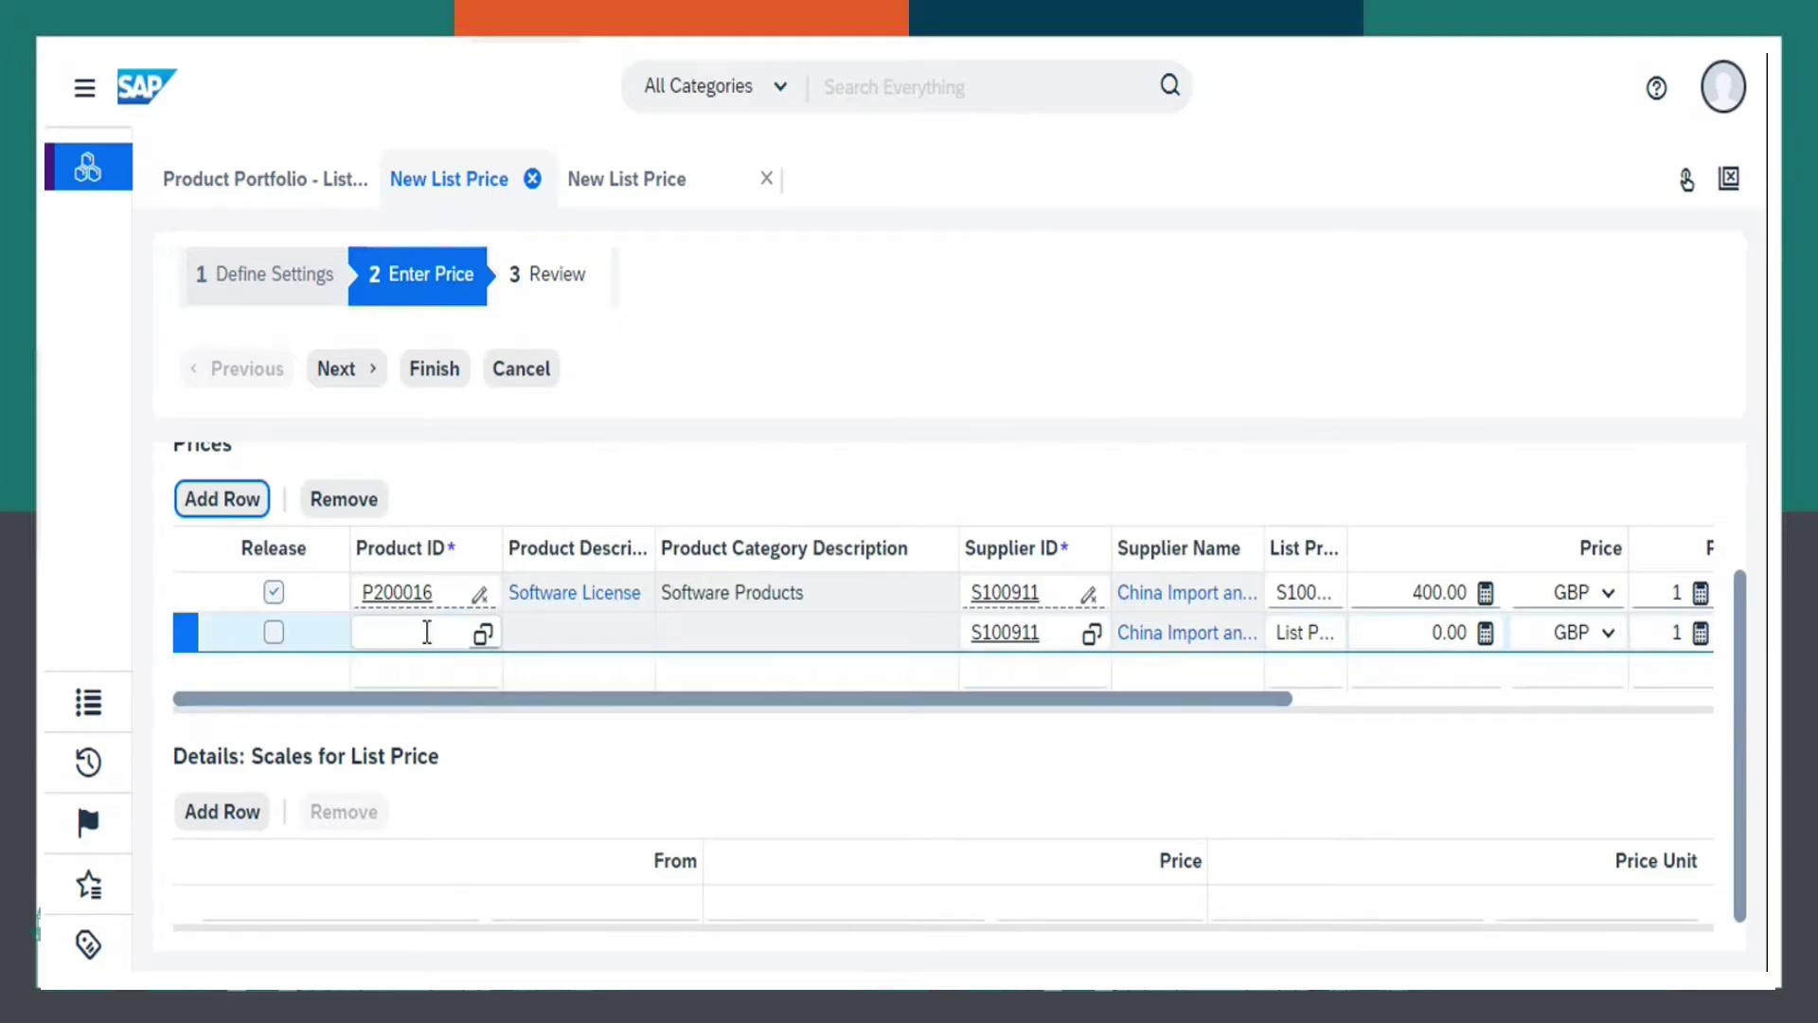
{"action": "left_click", "coordinate": [483, 632]}
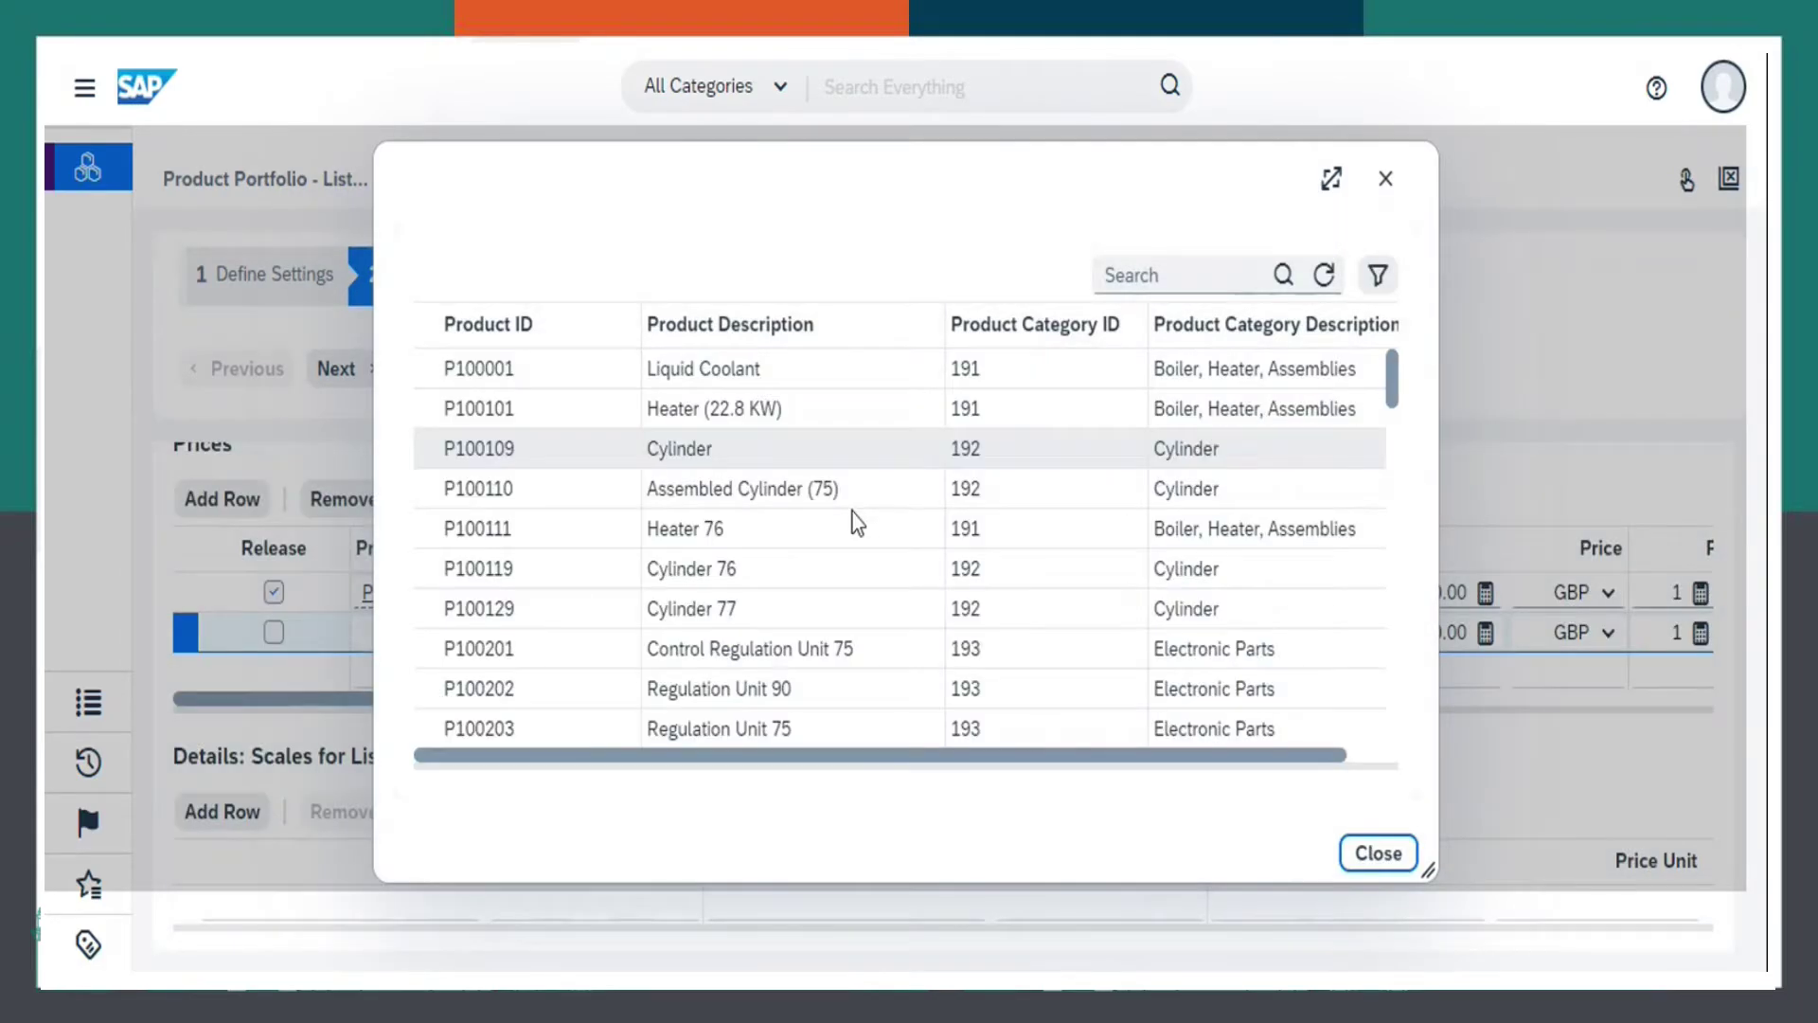
{"action": "left_click", "coordinate": [1375, 856]}
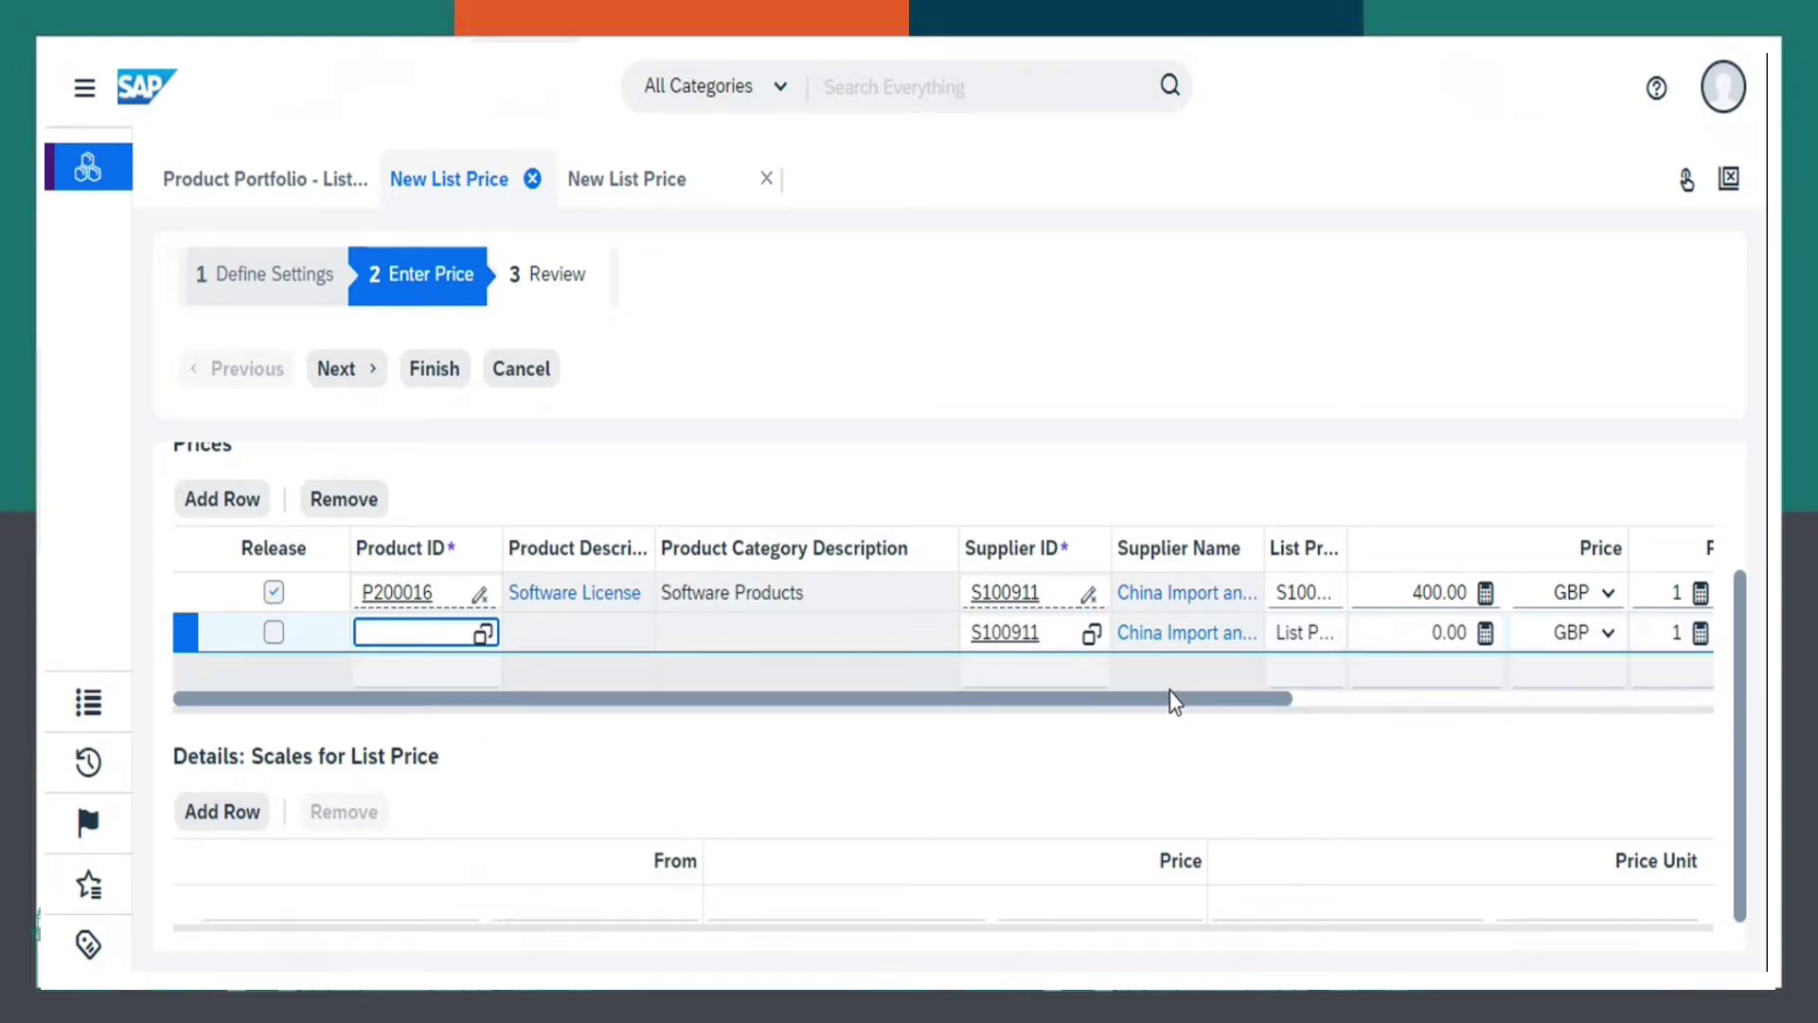
{"action": "left_click_drag", "start_coordinate": [1169, 702], "coordinate": [1330, 706]}
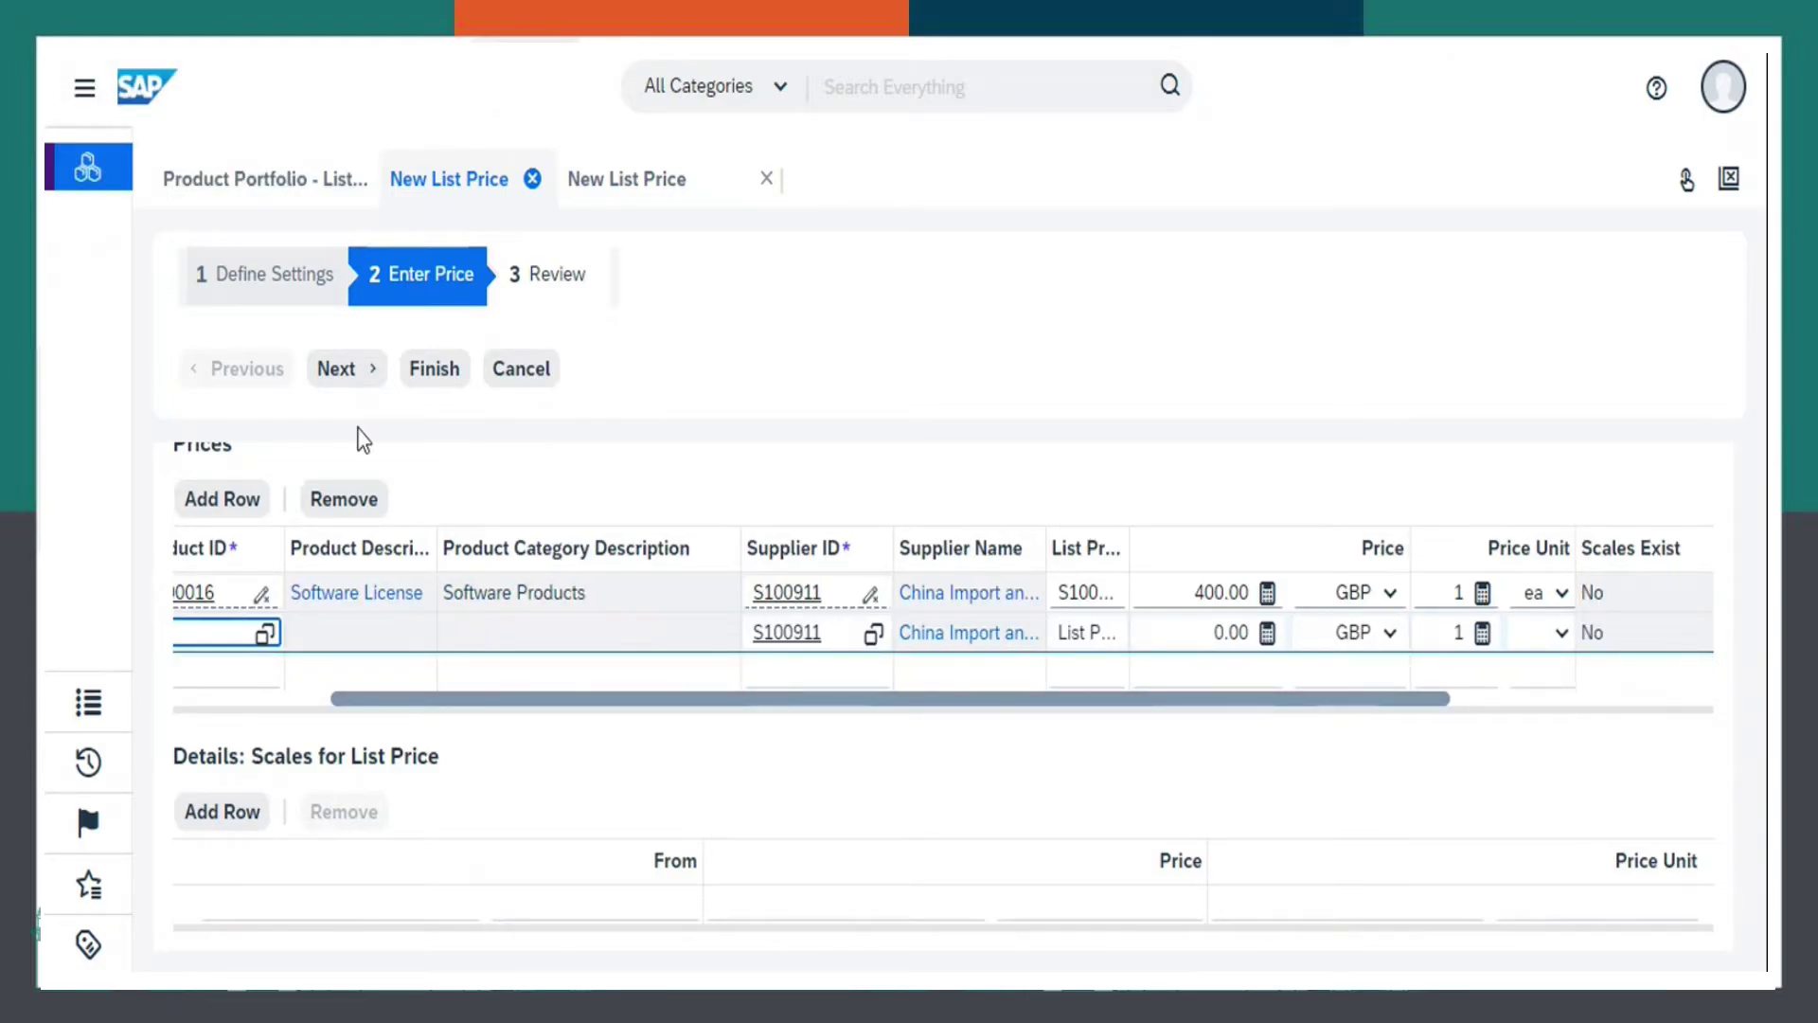
{"action": "left_click", "coordinate": [351, 377]}
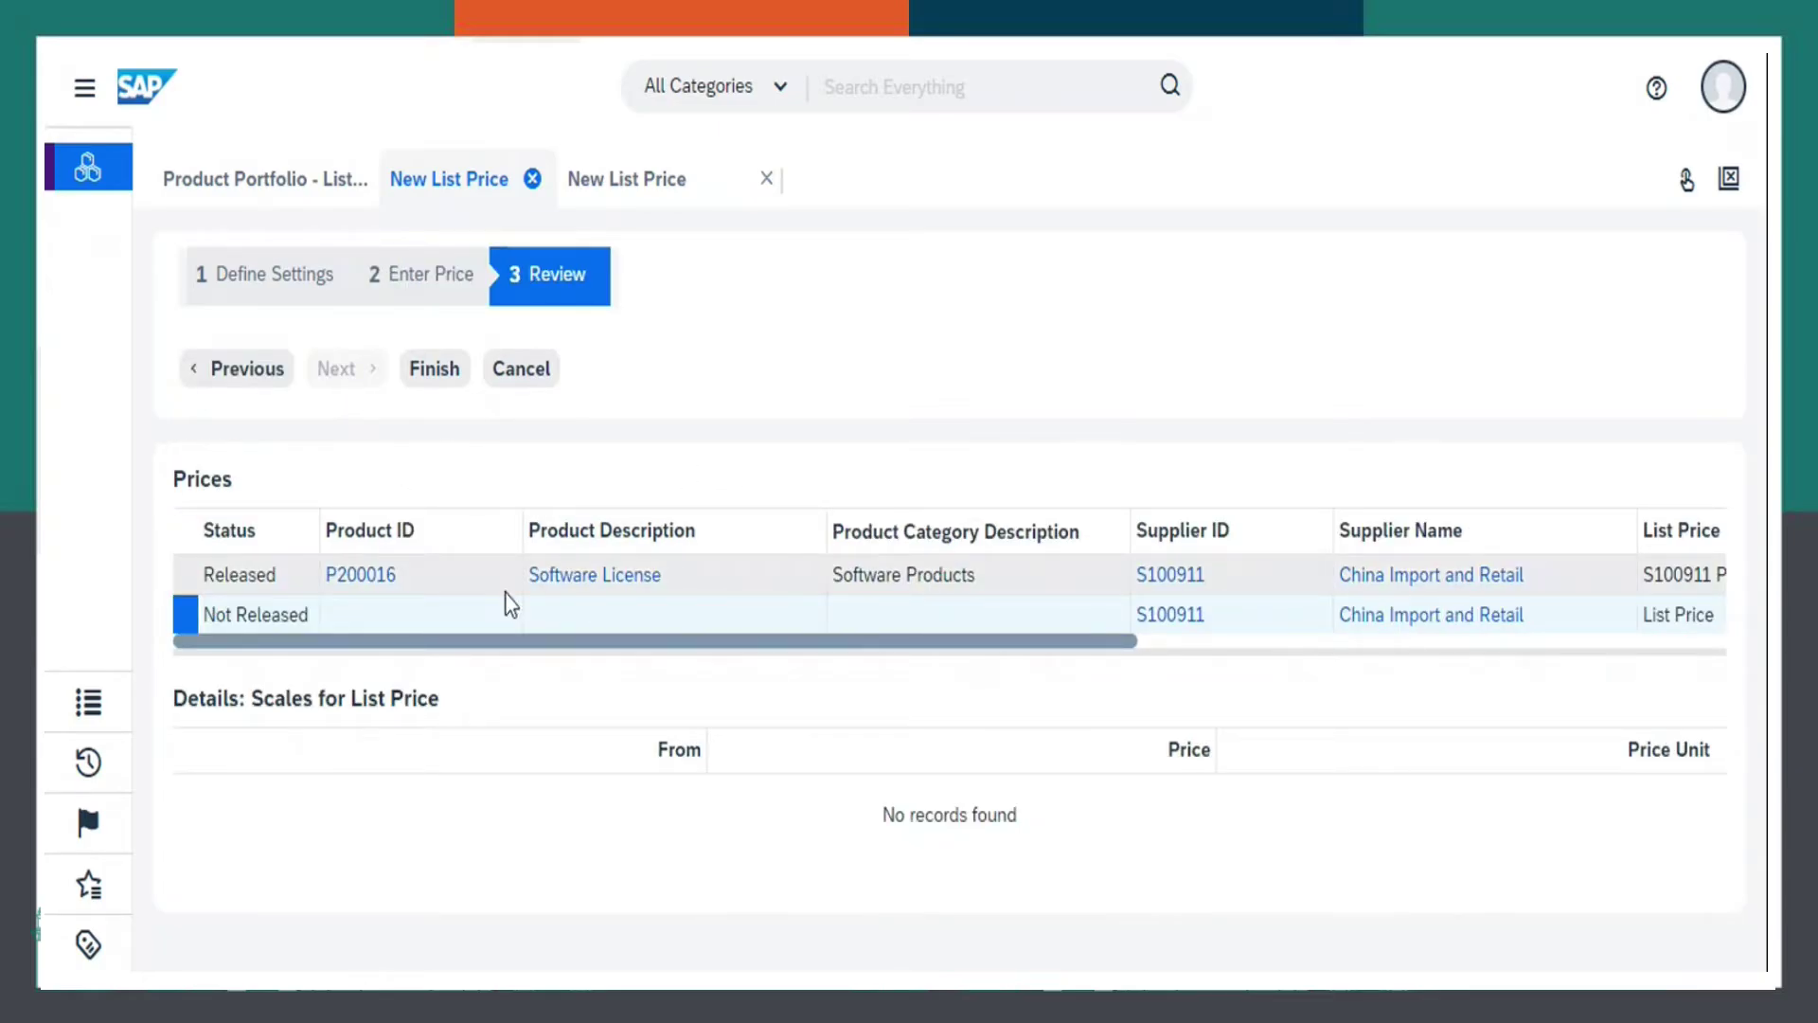
Step: Go back to Enter Price and remove the empty second price row
{"action": "left_click", "coordinate": [280, 378]}
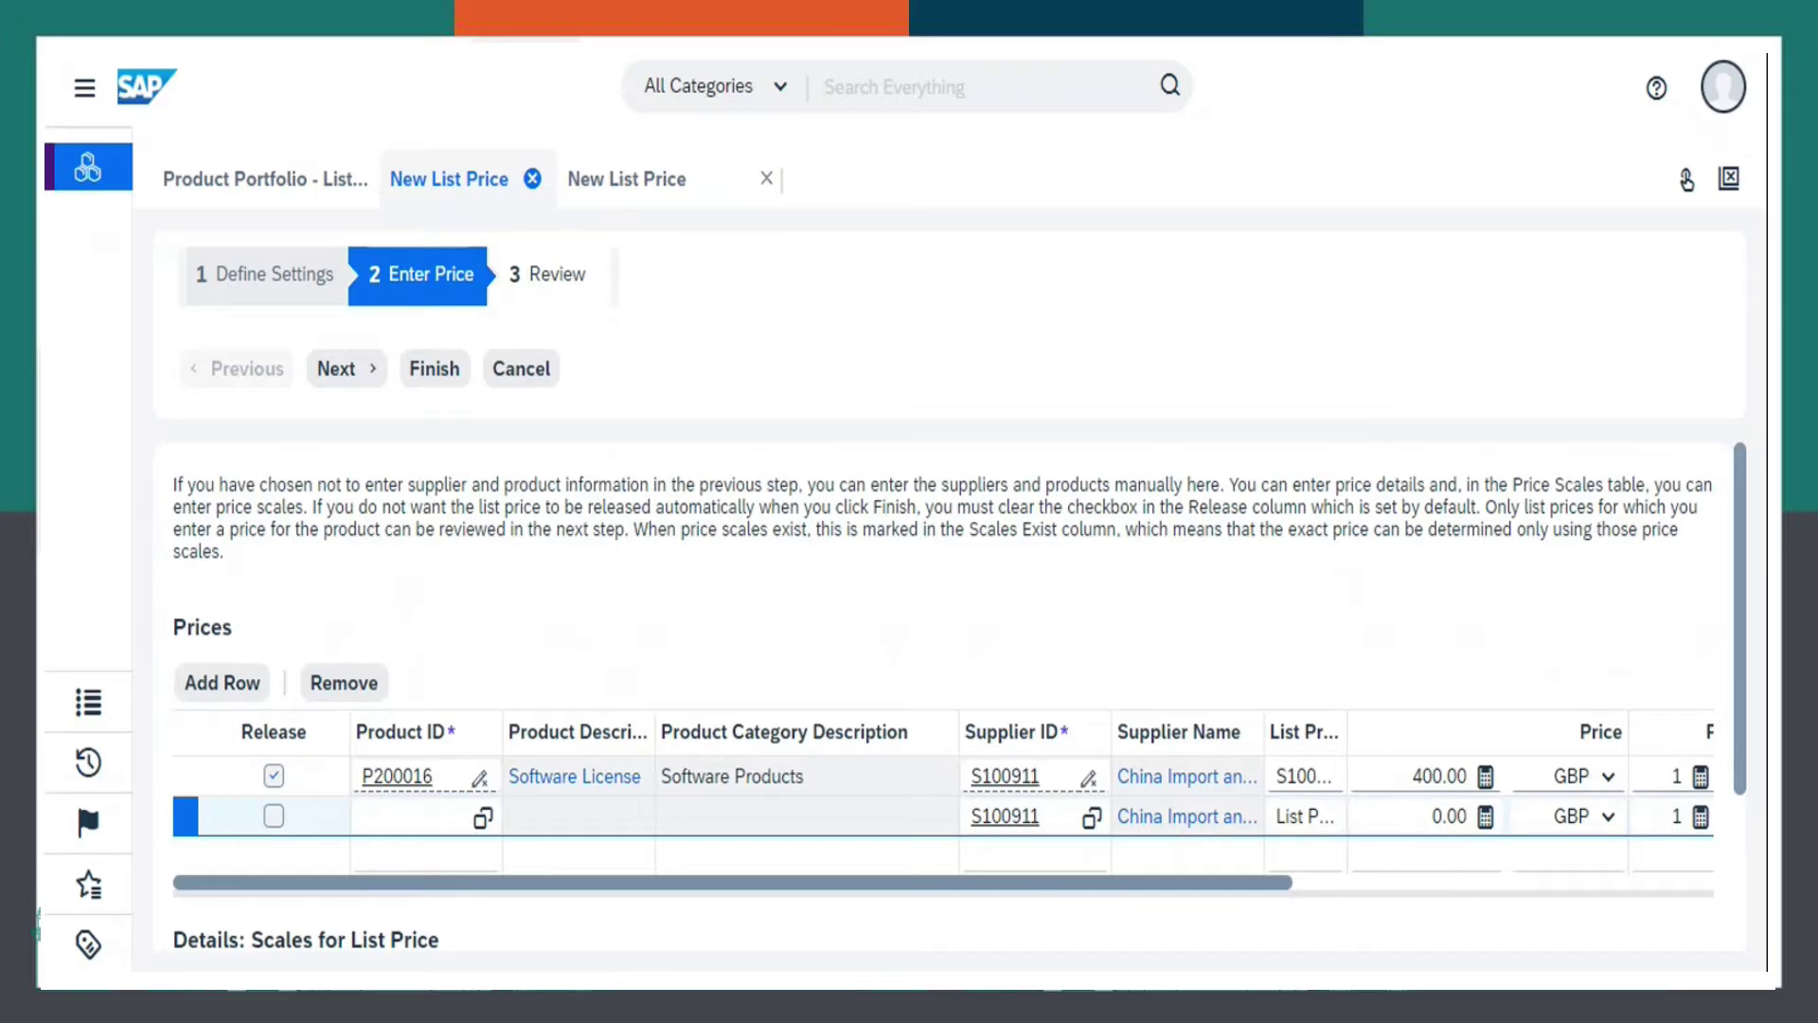
{"action": "scroll", "coordinate": [368, 814], "scroll_direction": "down", "scroll_amount": 2}
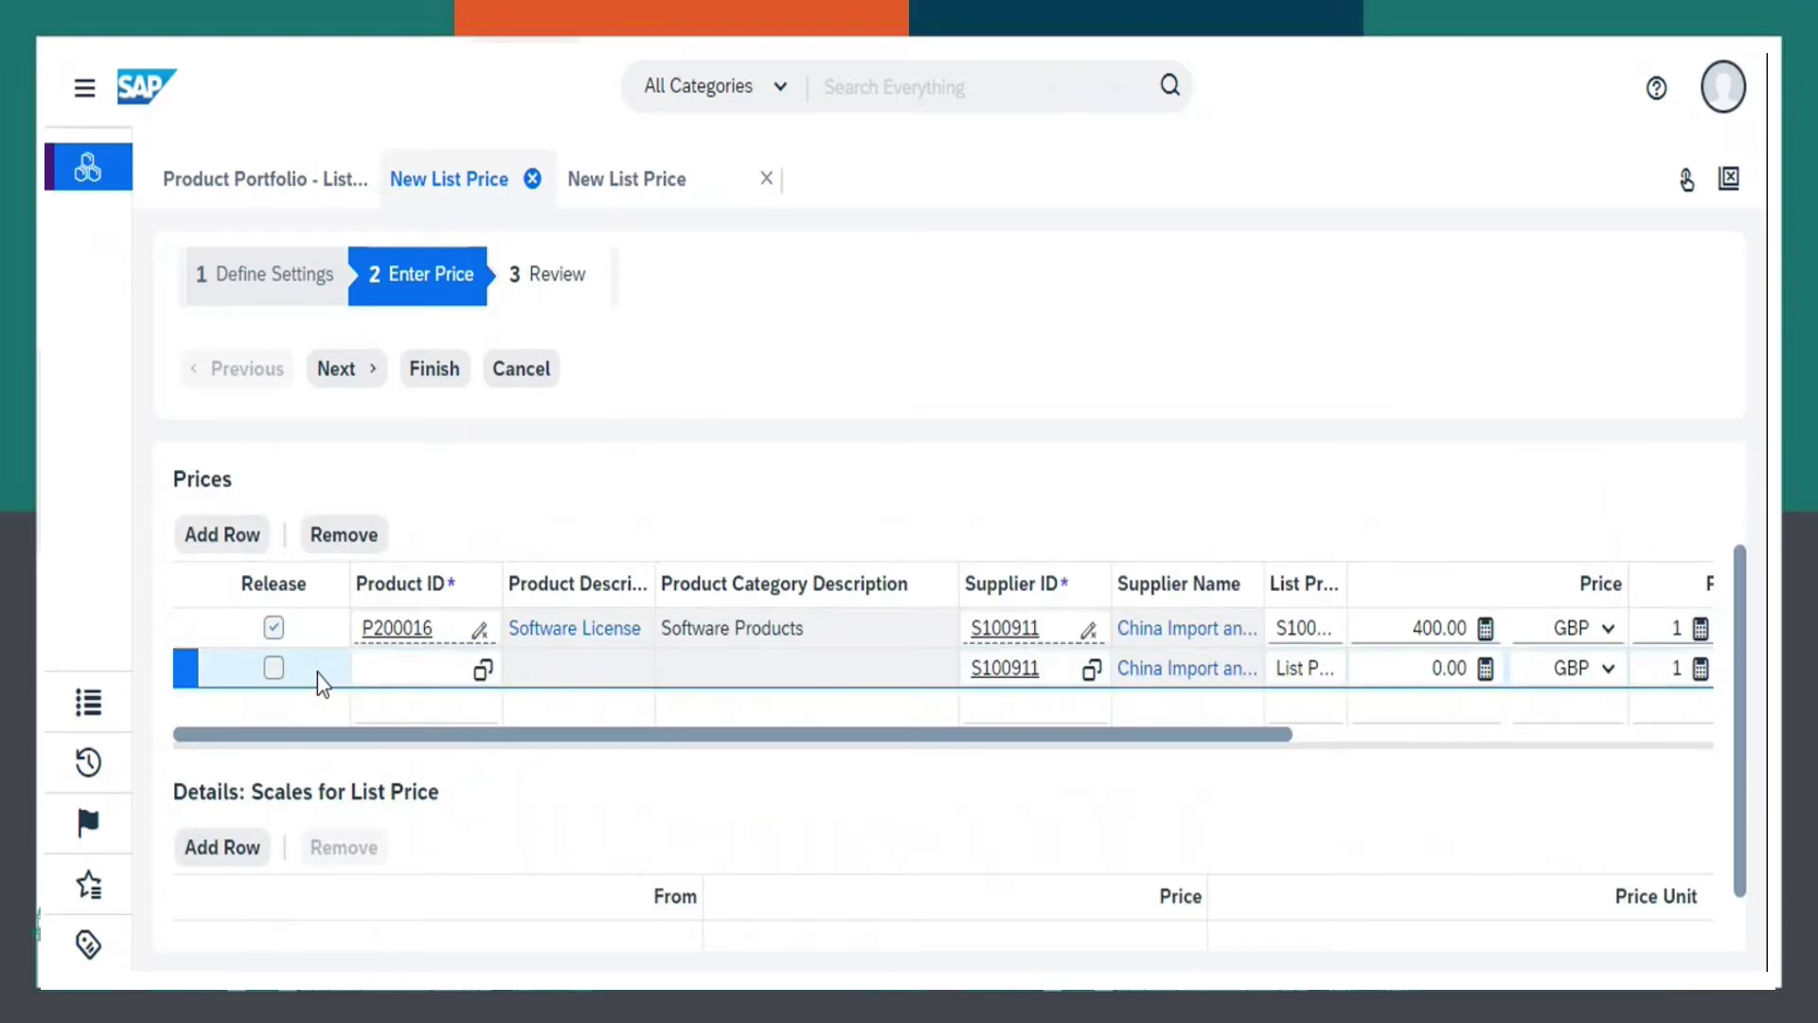
{"action": "left_click", "coordinate": [344, 536]}
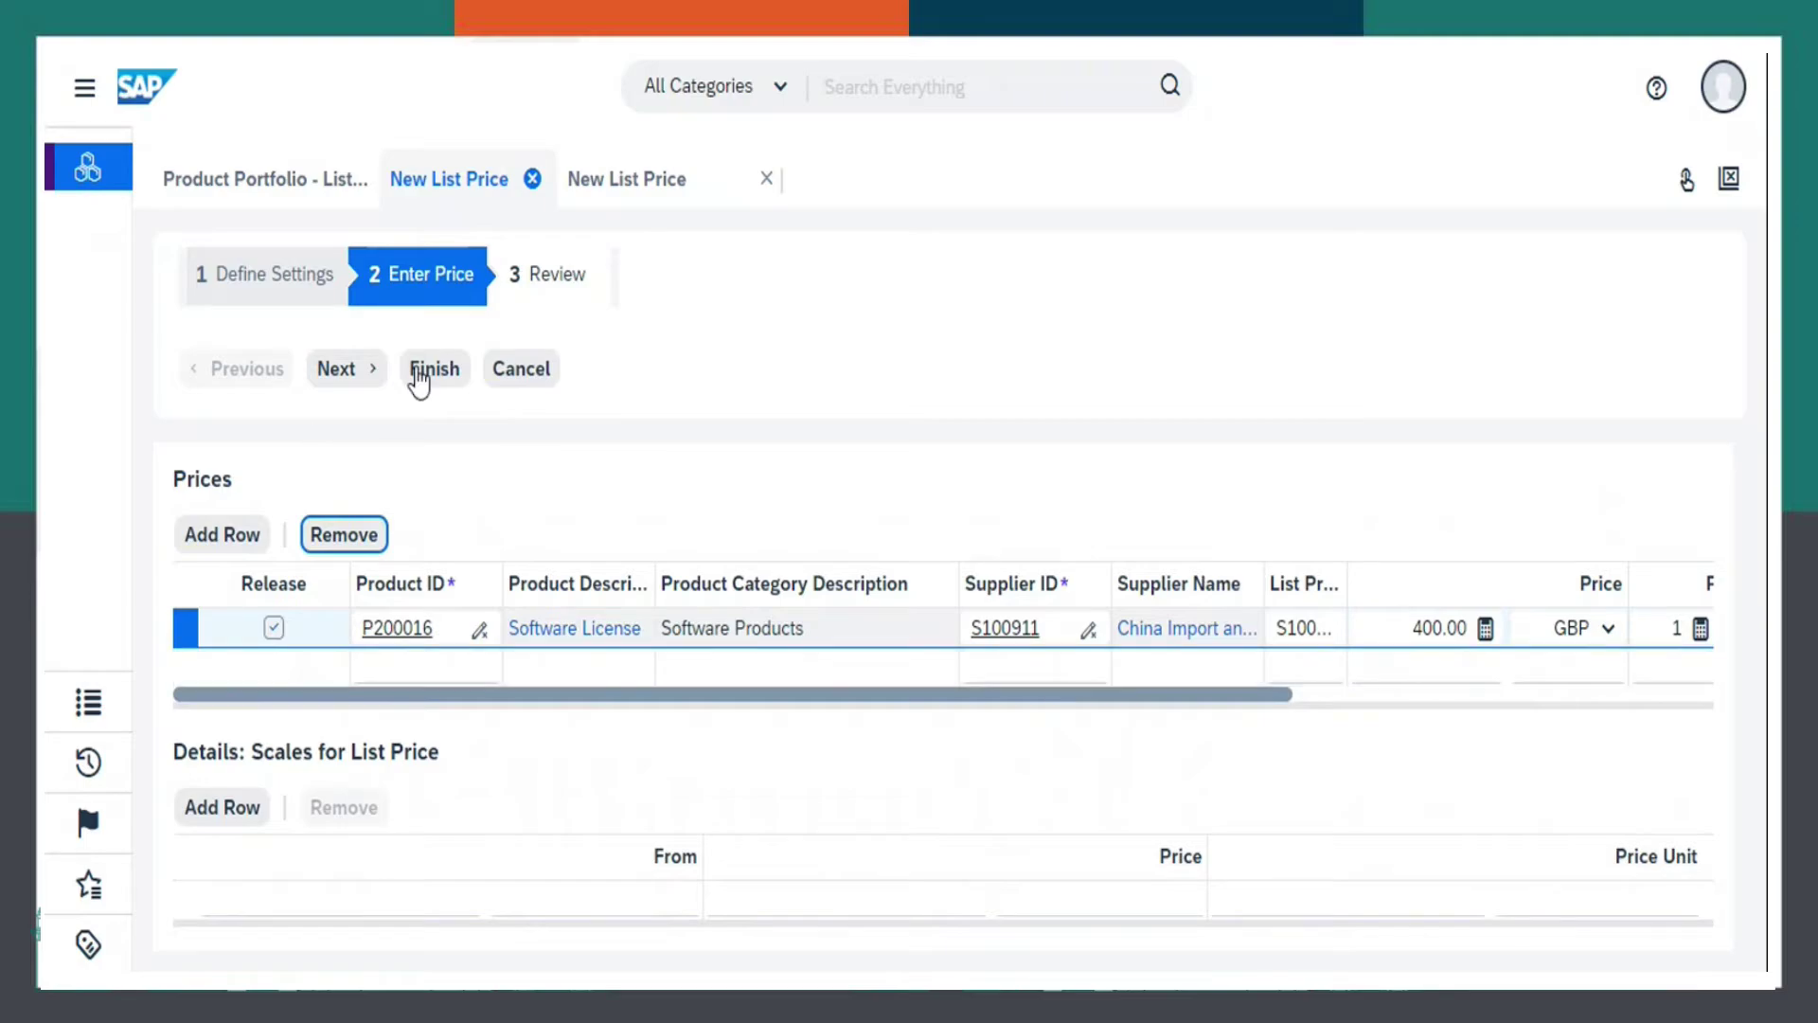
Step: Review the P200016 price of 400 GBP and finish creating the list price
{"action": "left_click", "coordinate": [346, 369]}
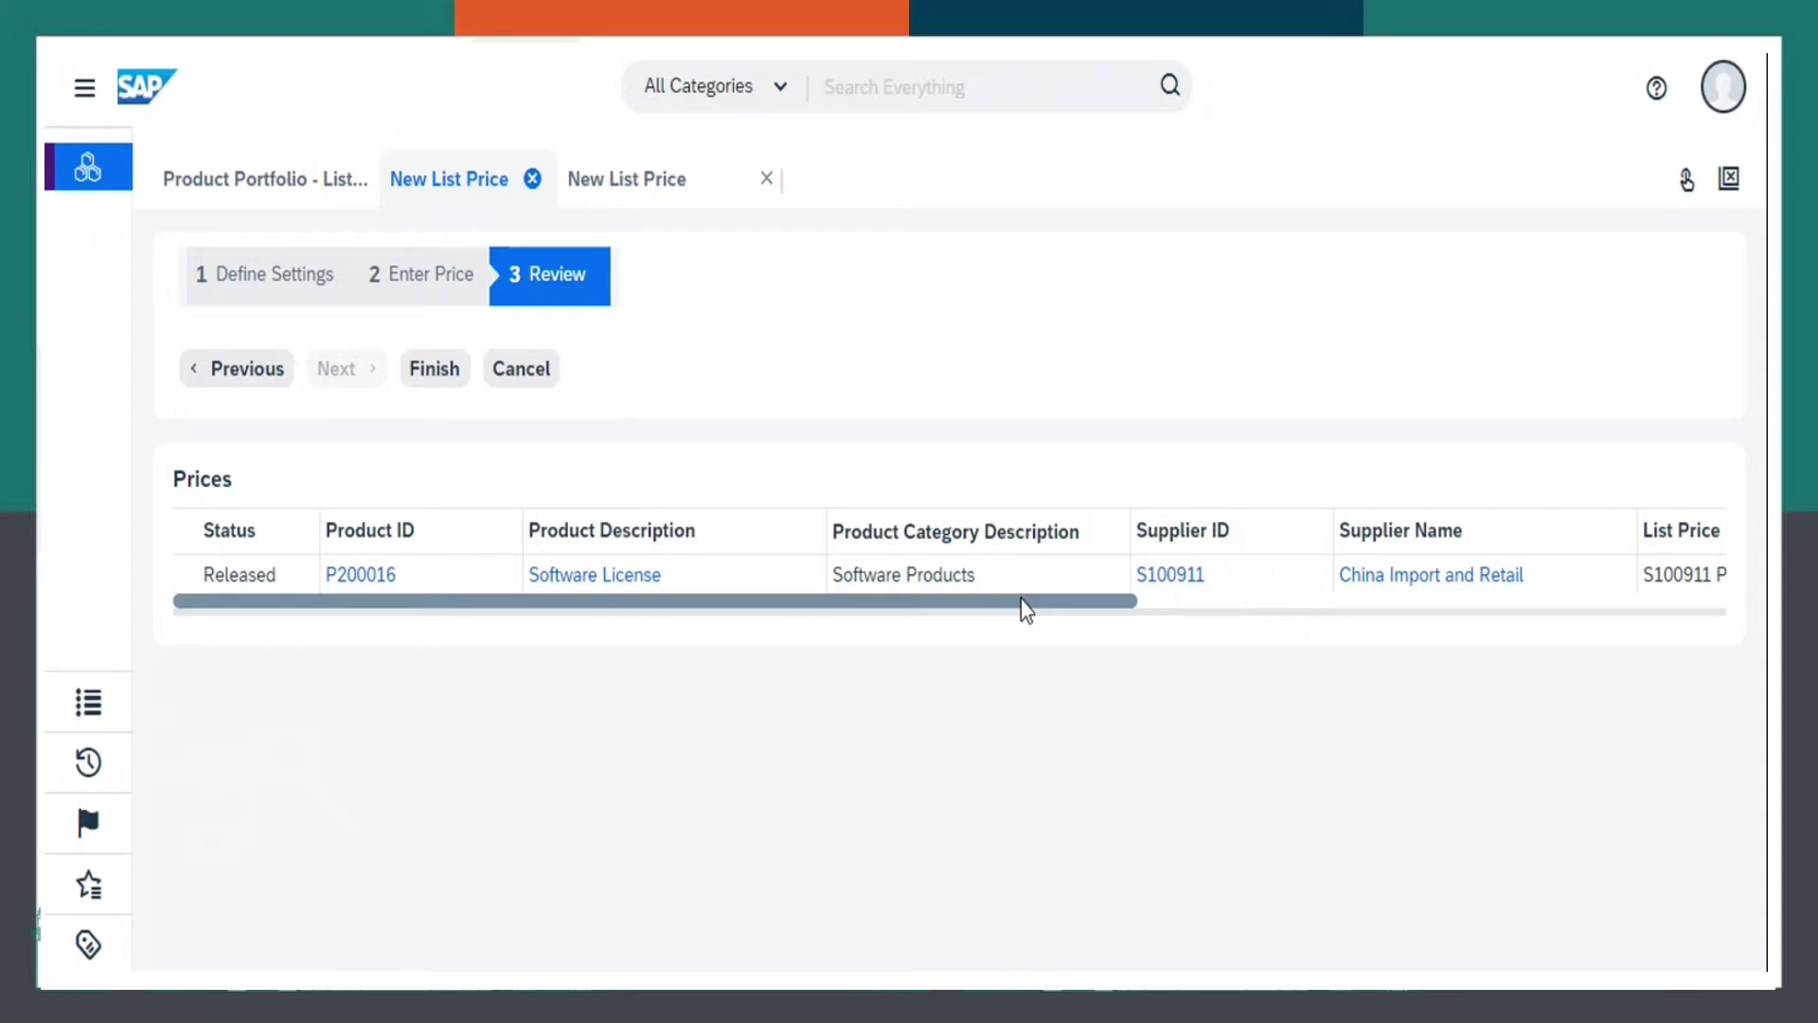
{"action": "left_click_drag", "start_coordinate": [1022, 600], "coordinate": [950, 650]}
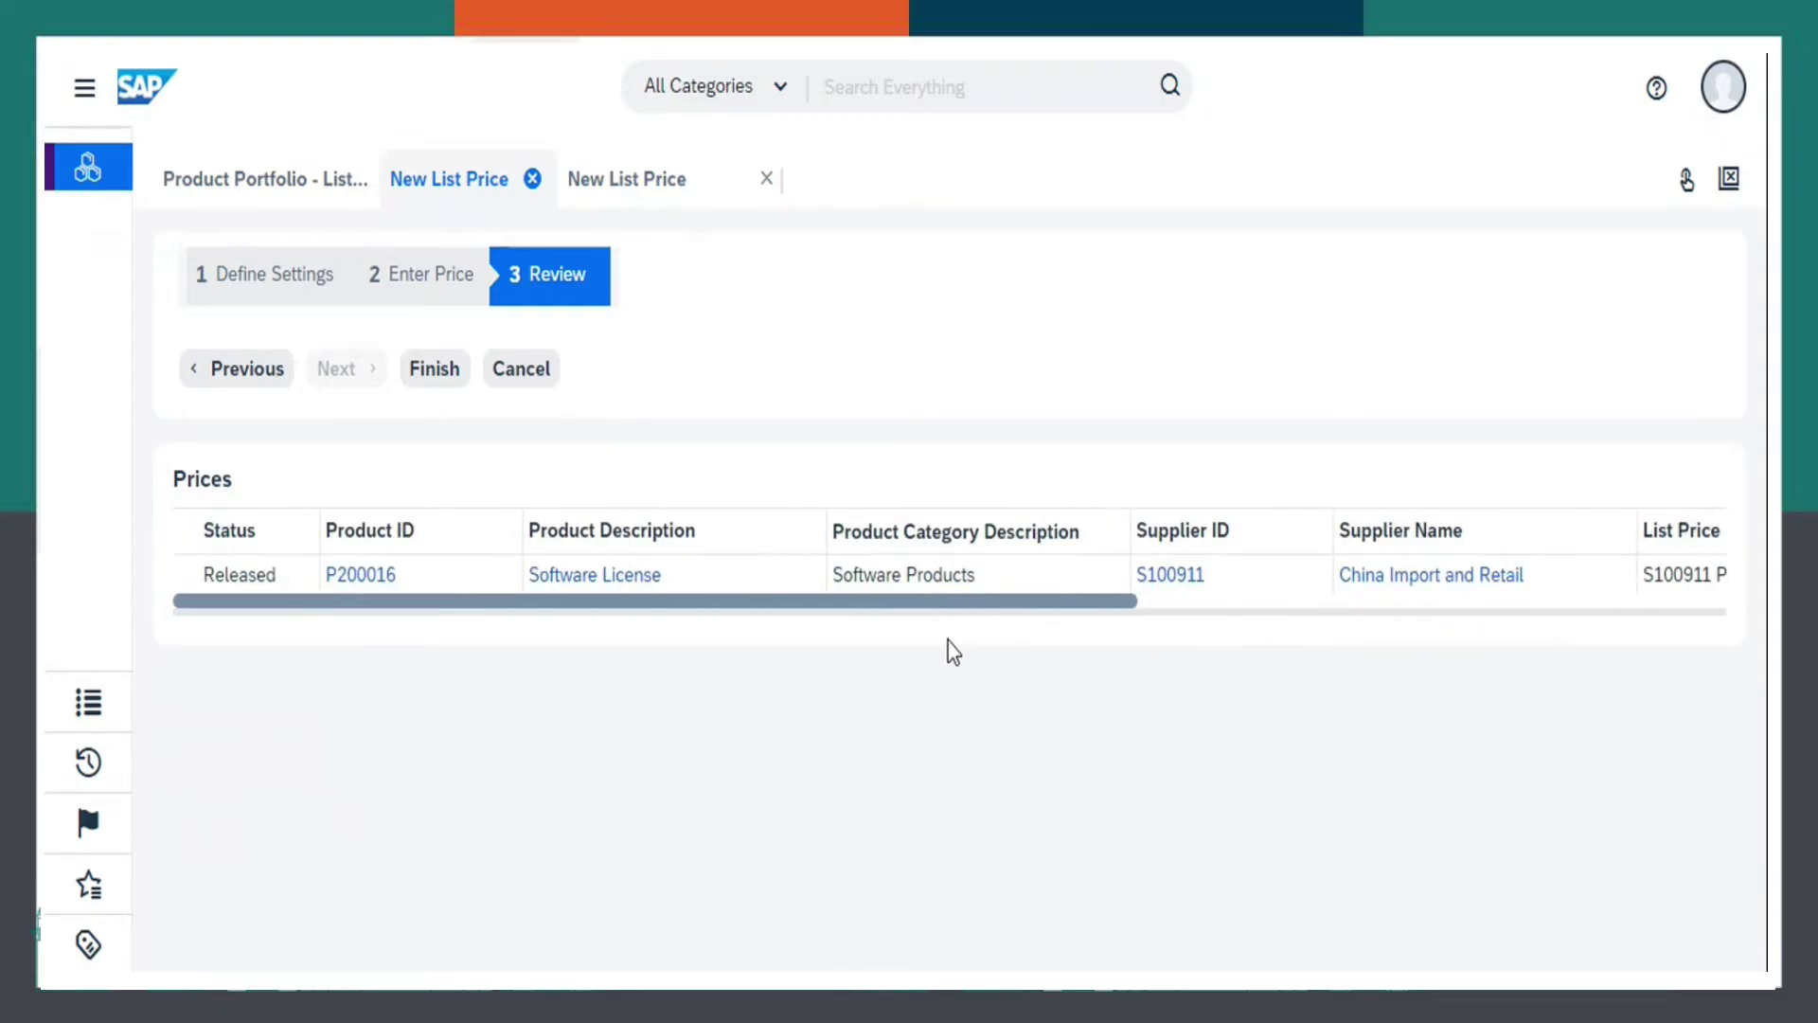
{"action": "left_click", "coordinate": [431, 375]}
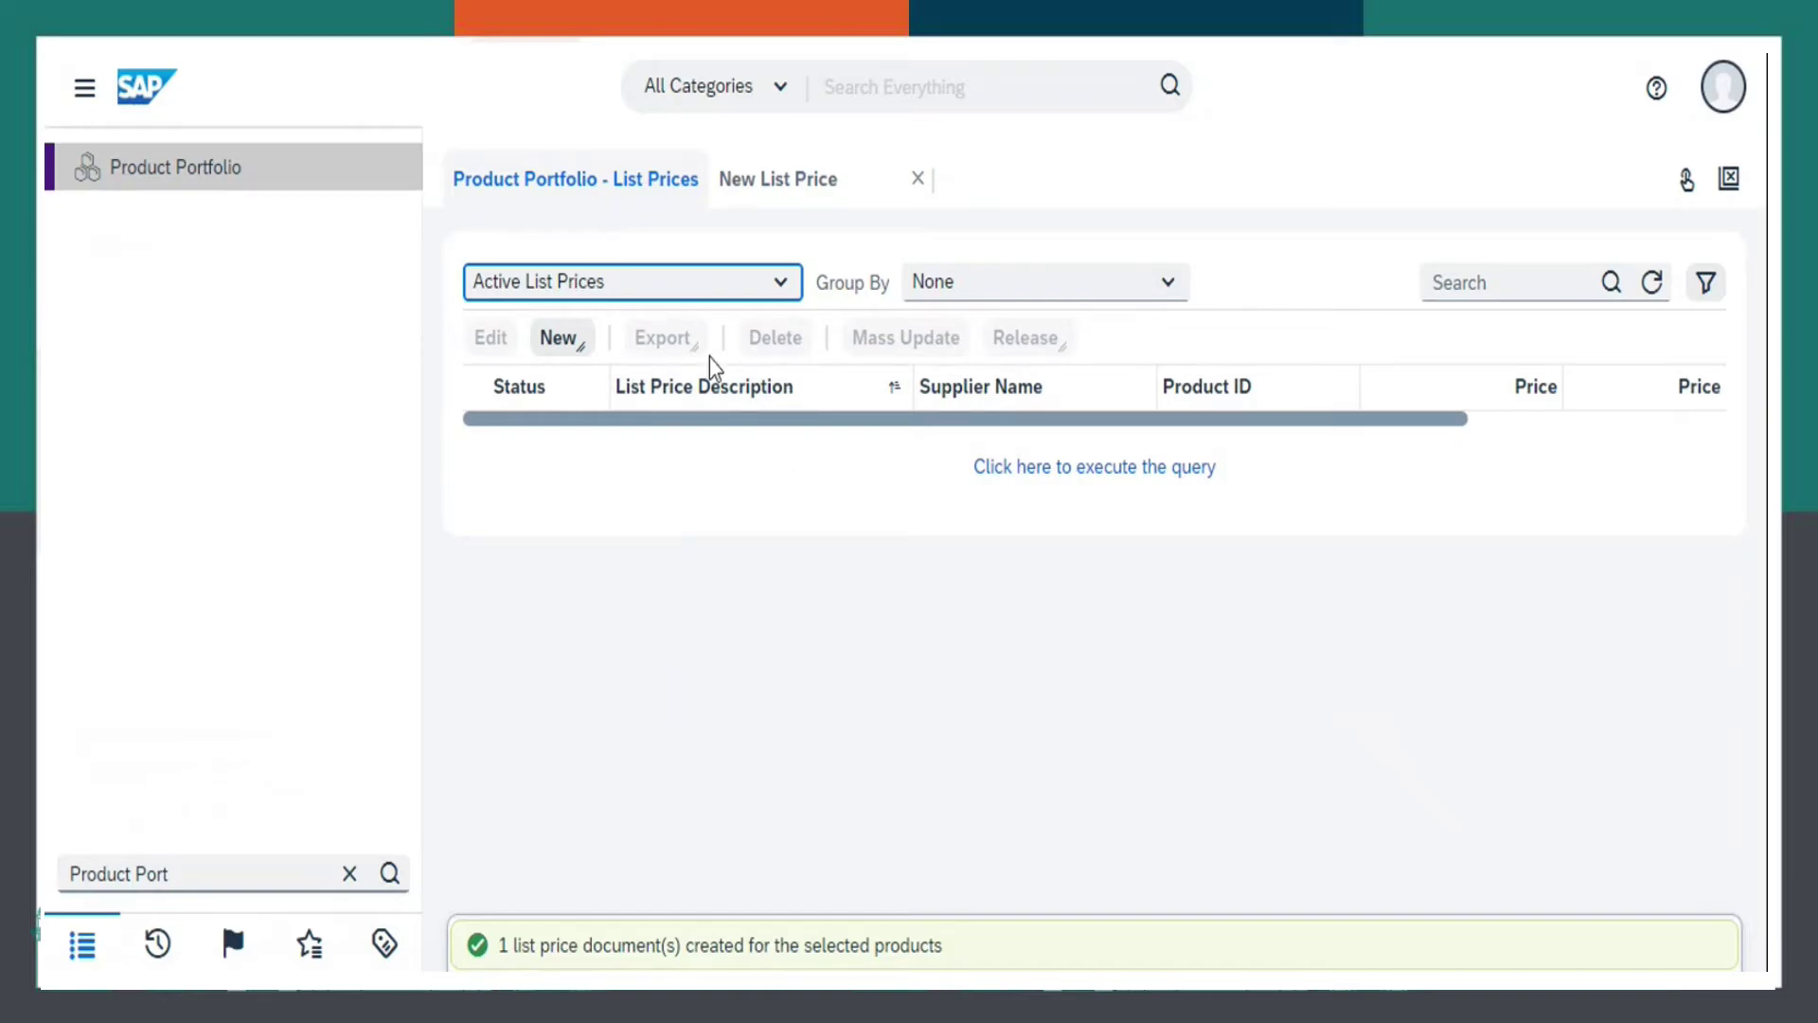
Step: Switch the view to All List Prices and run the query to load every entry
{"action": "left_click", "coordinate": [765, 291]}
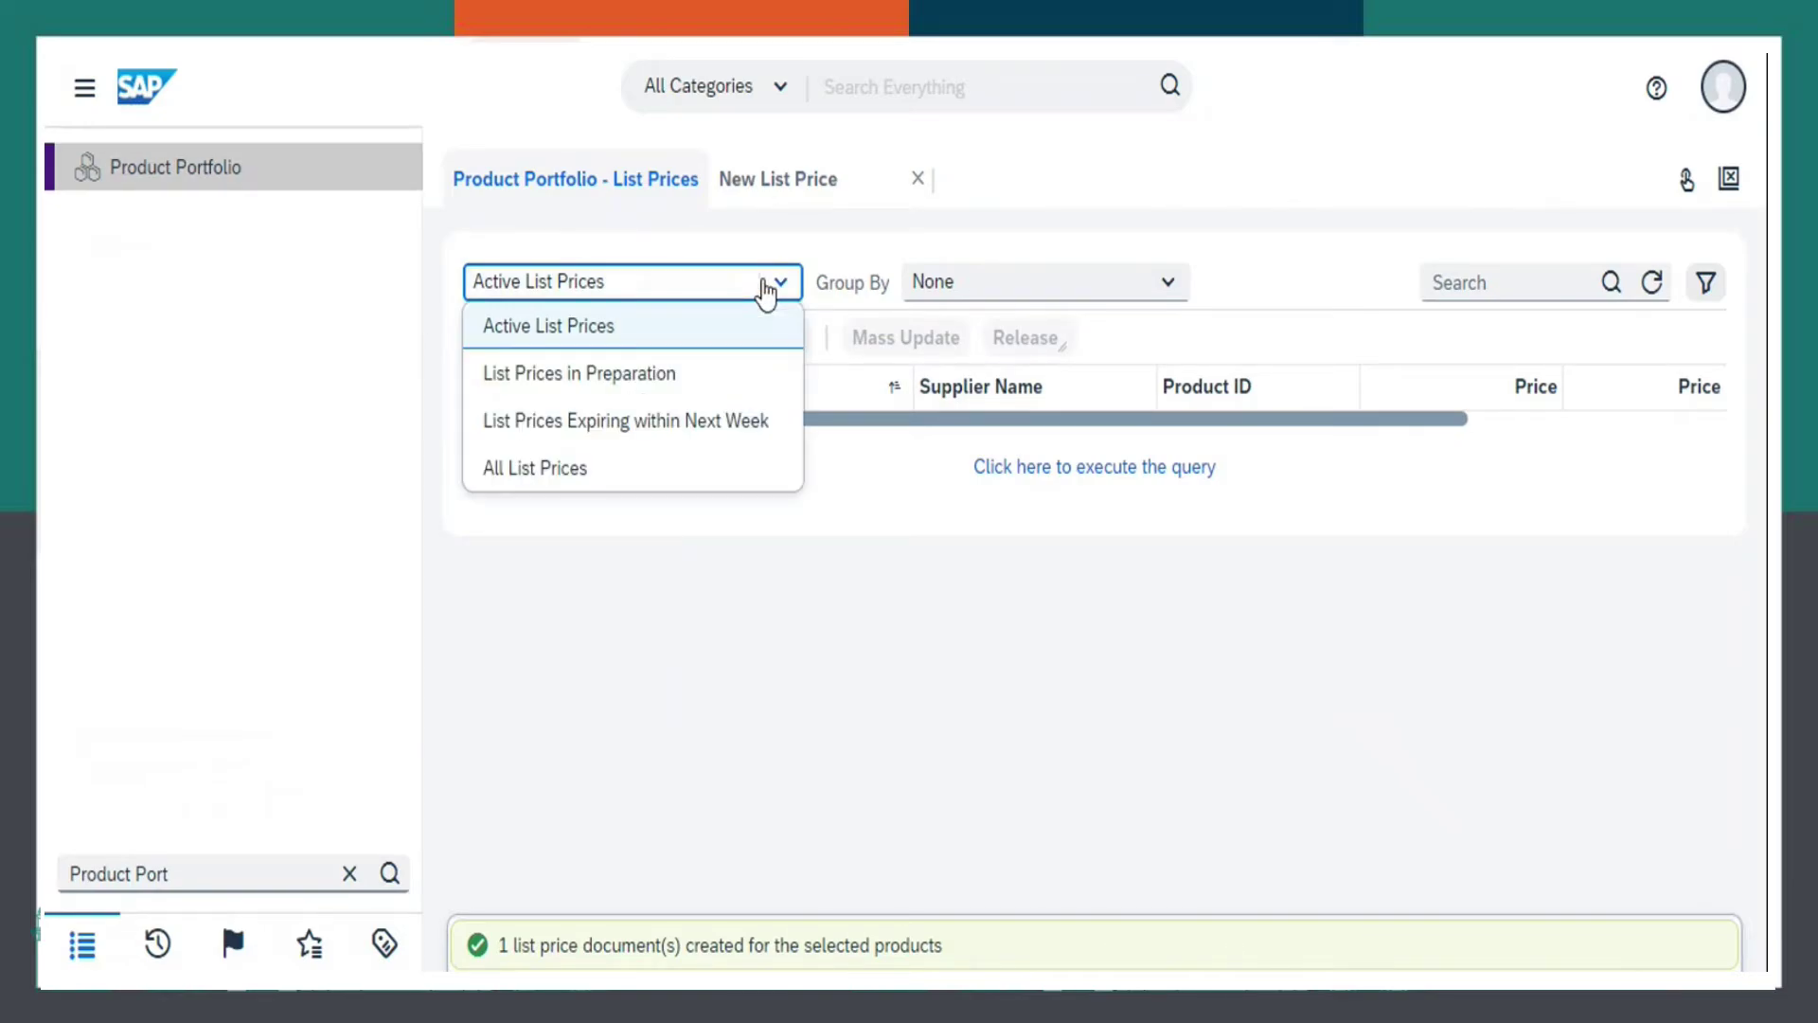
{"action": "left_click", "coordinate": [709, 469]}
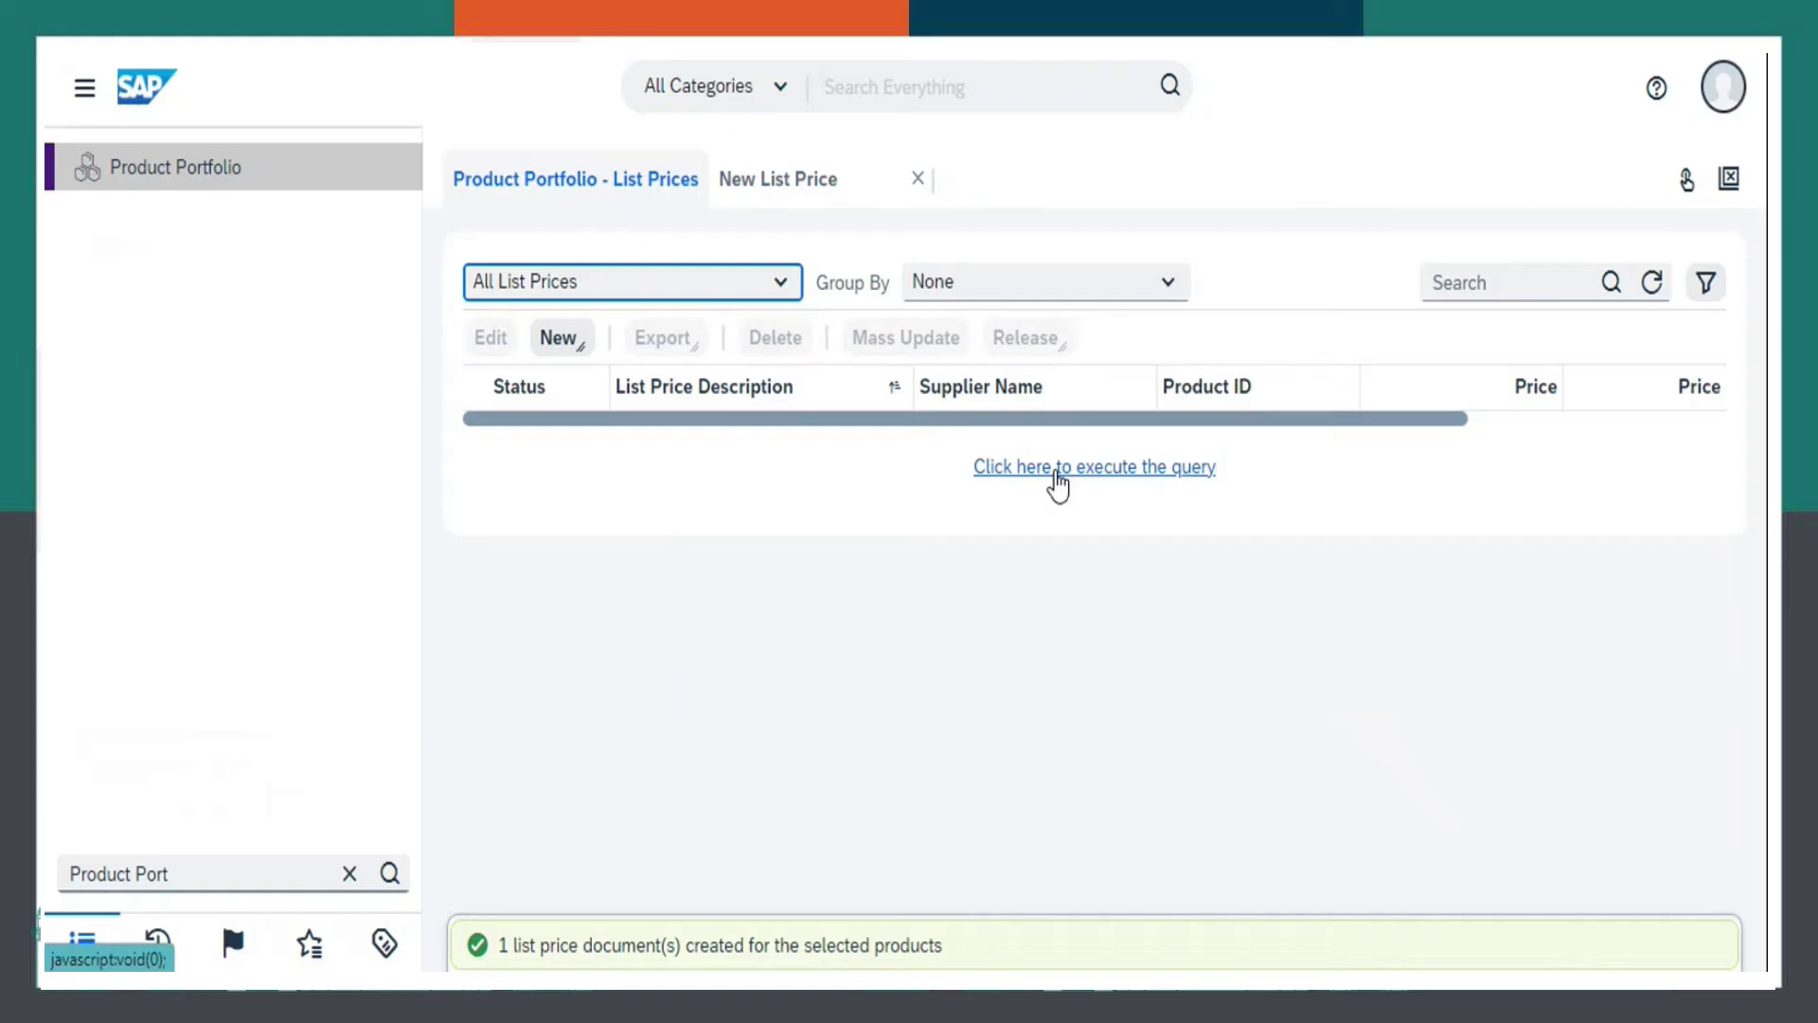
{"action": "left_click", "coordinate": [1058, 484]}
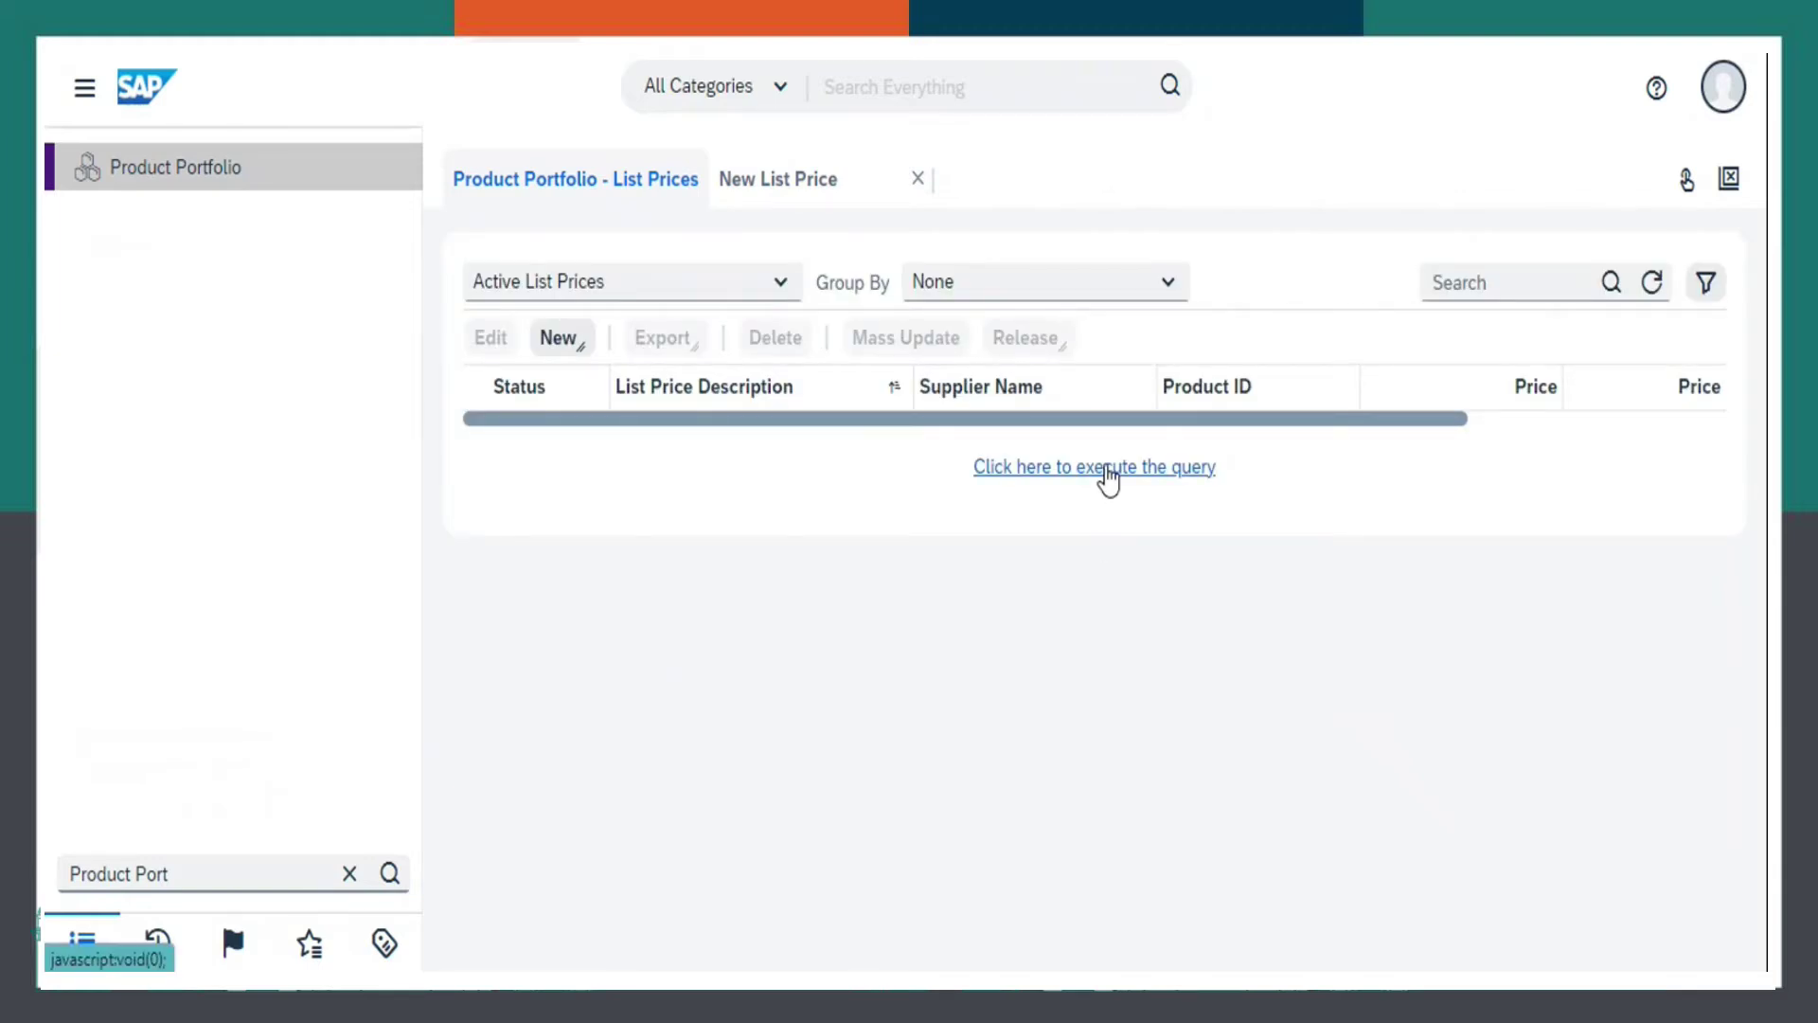
{"action": "left_click", "coordinate": [1108, 474]}
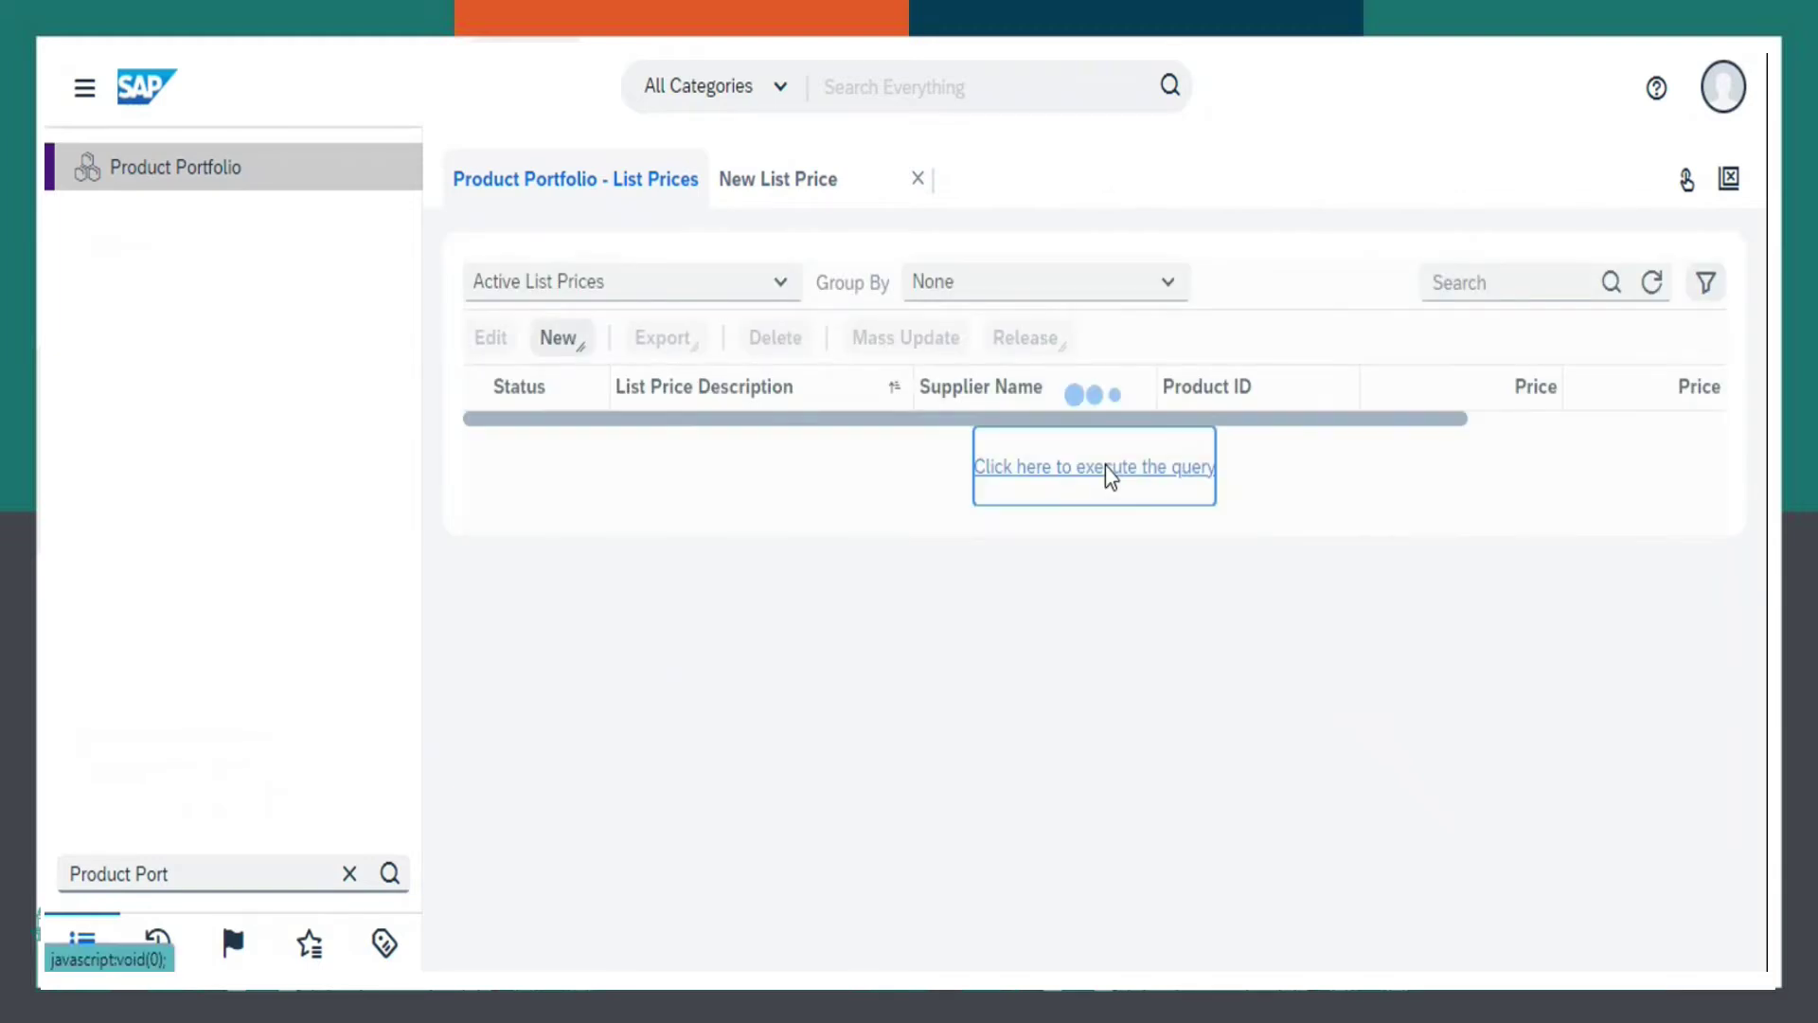
{"action": "left_click", "coordinate": [786, 282]}
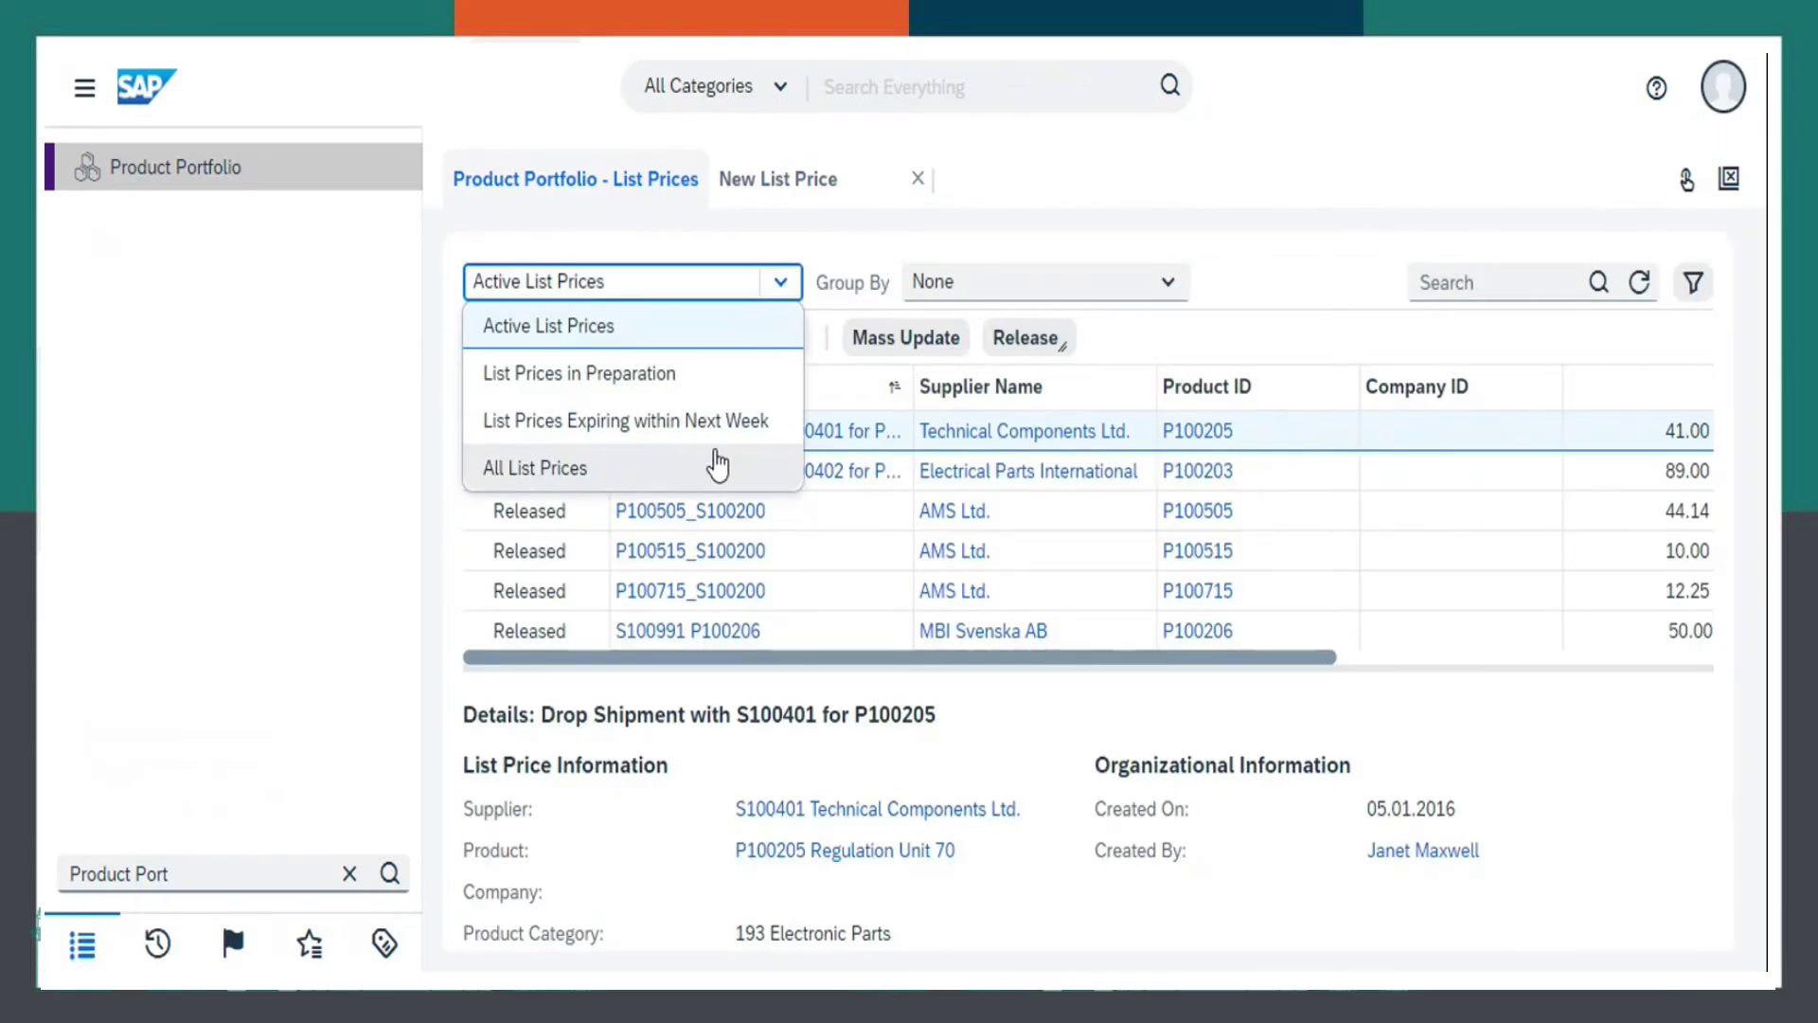
{"action": "left_click", "coordinate": [711, 473]}
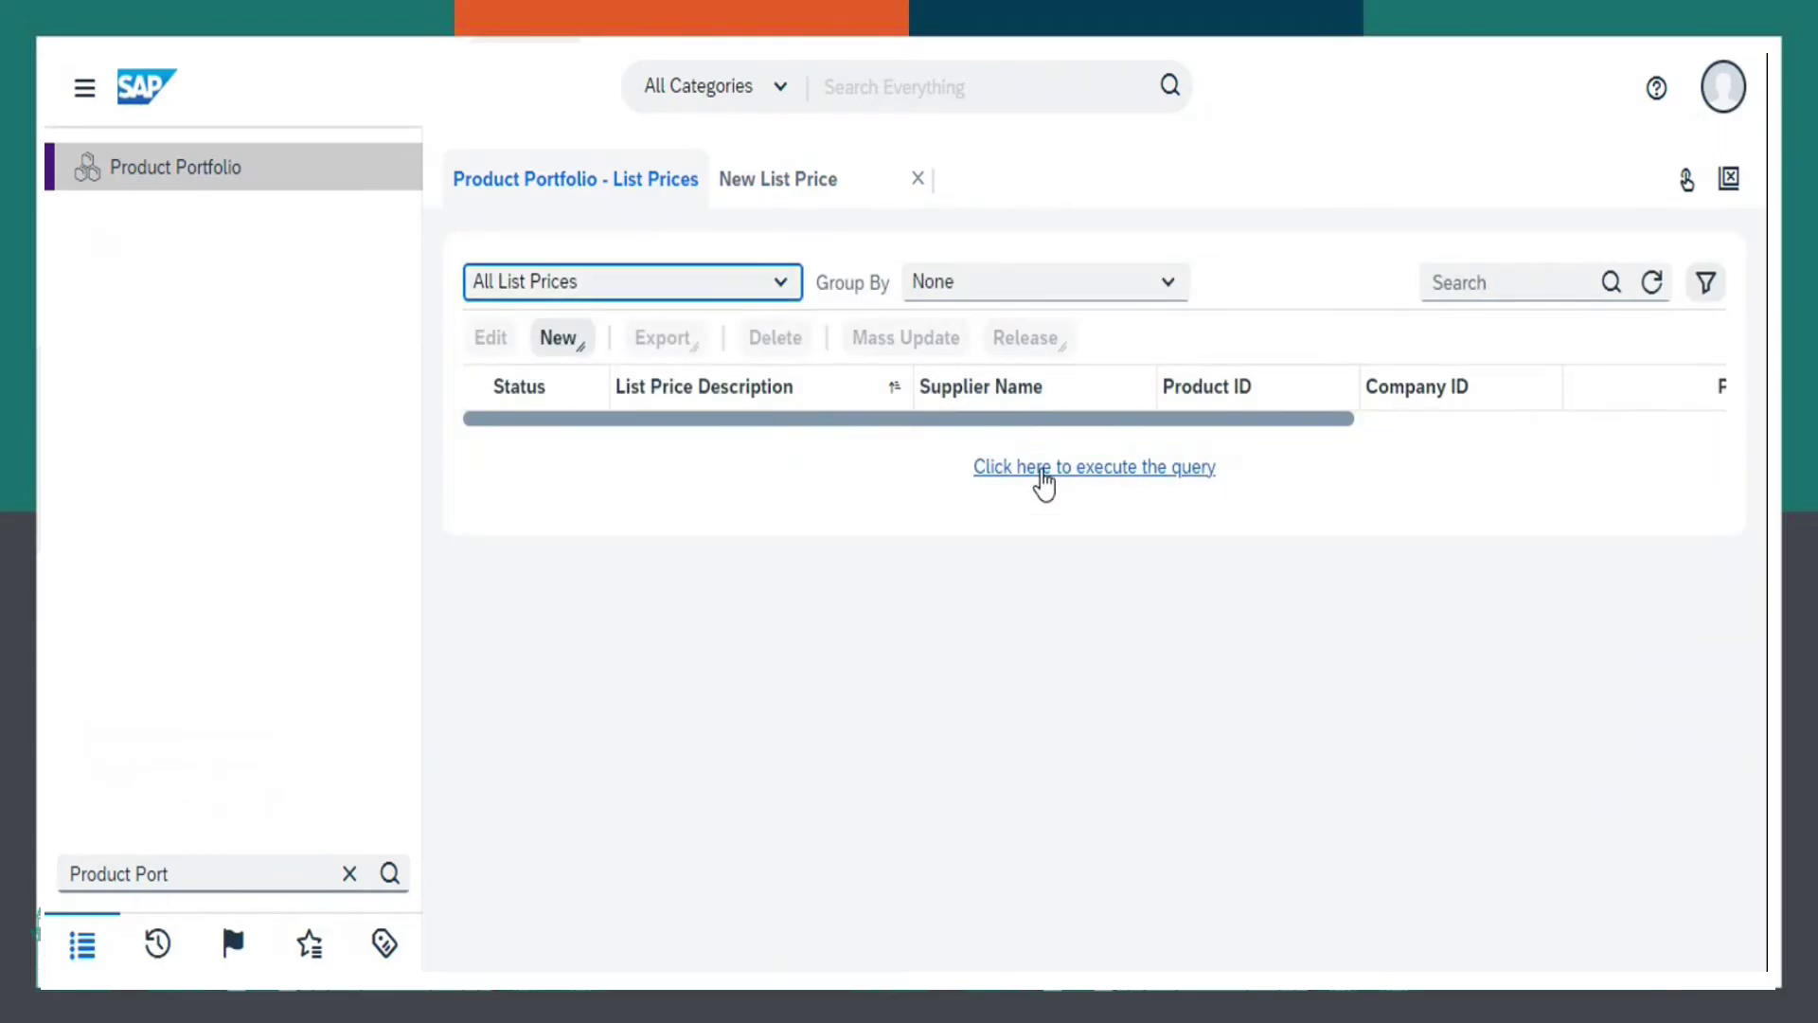
{"action": "left_click", "coordinate": [1041, 479]}
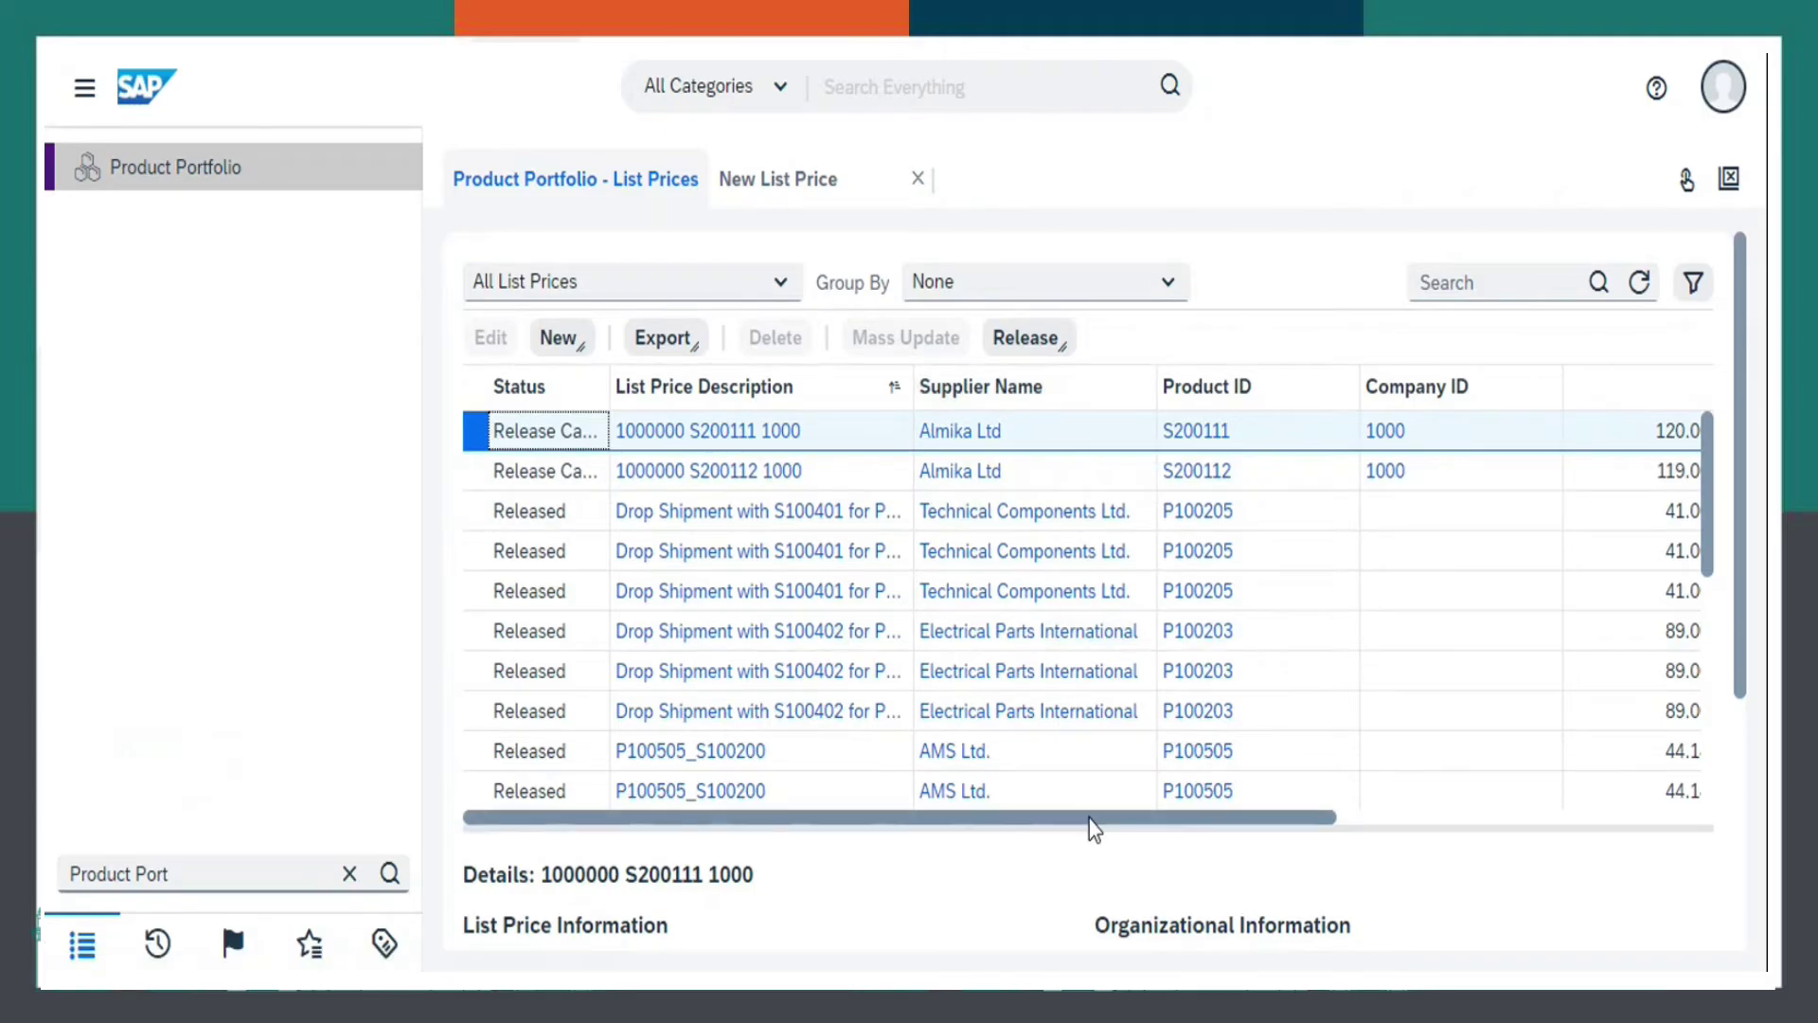
{"action": "left_click_drag", "start_coordinate": [1108, 821], "coordinate": [1360, 799]}
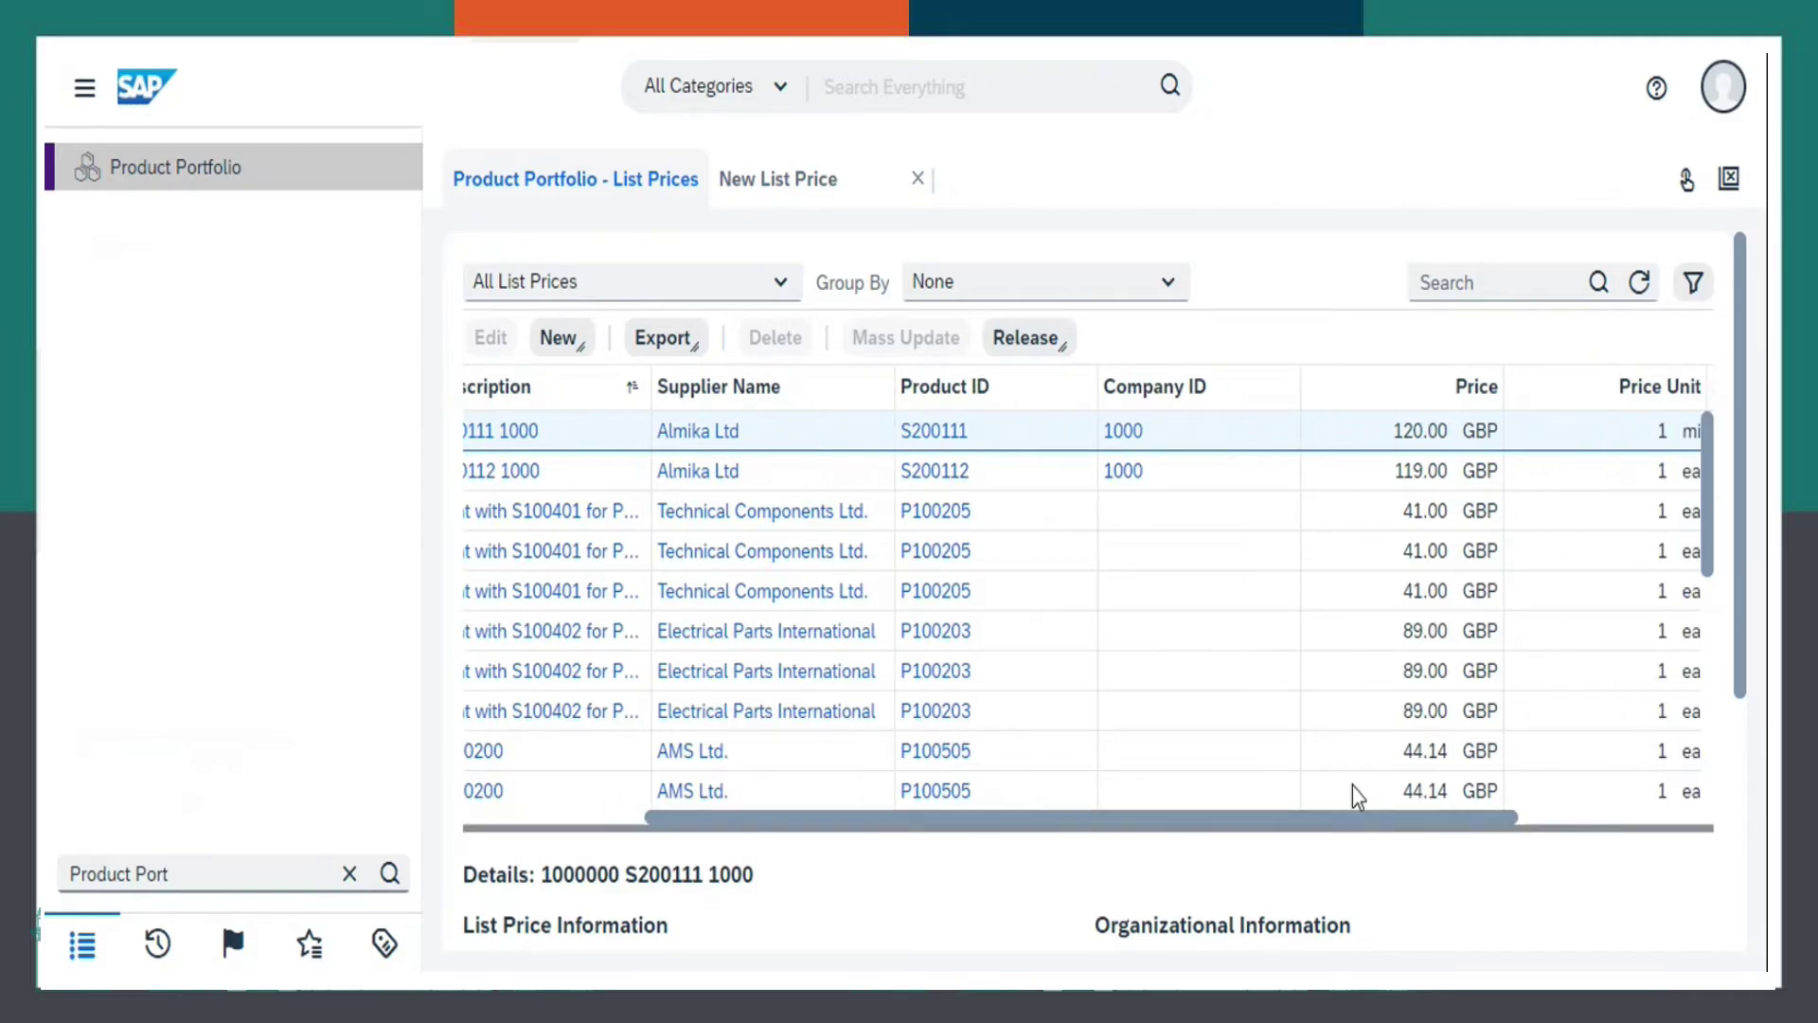
{"action": "left_click", "coordinate": [1641, 286]}
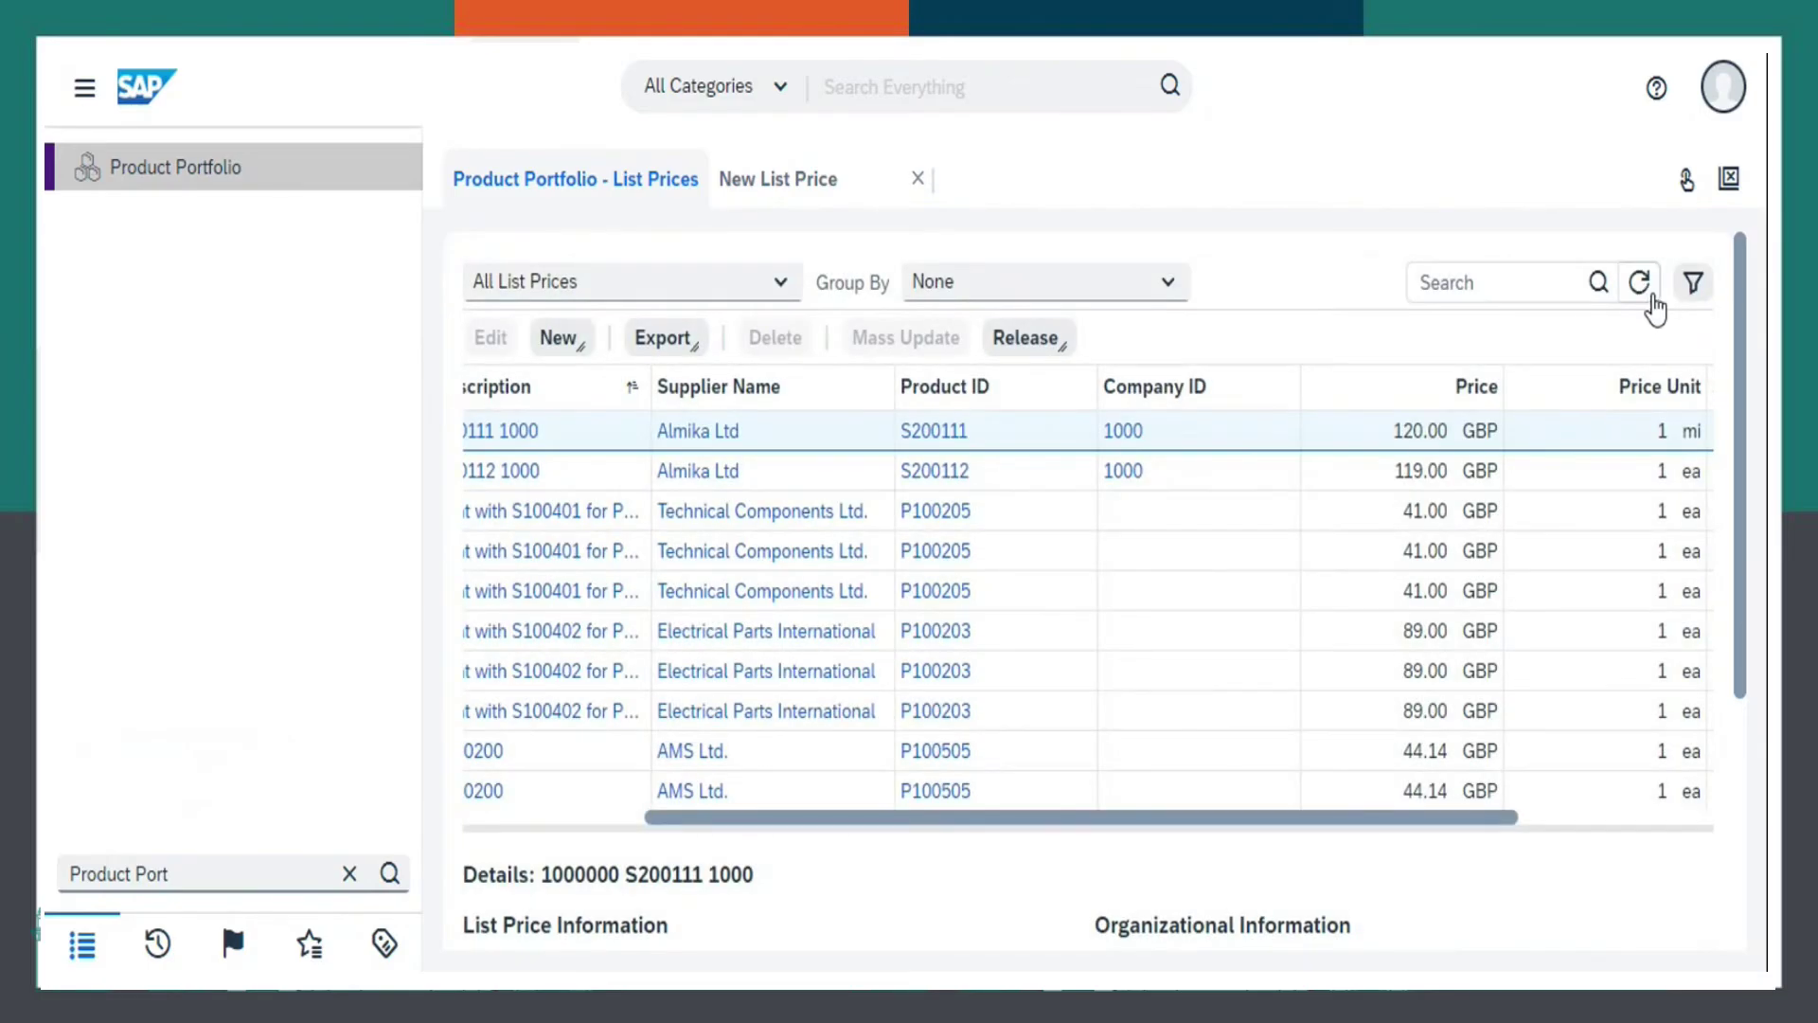
{"action": "scroll", "coordinate": [1357, 565], "scroll_direction": "down", "scroll_amount": 3}
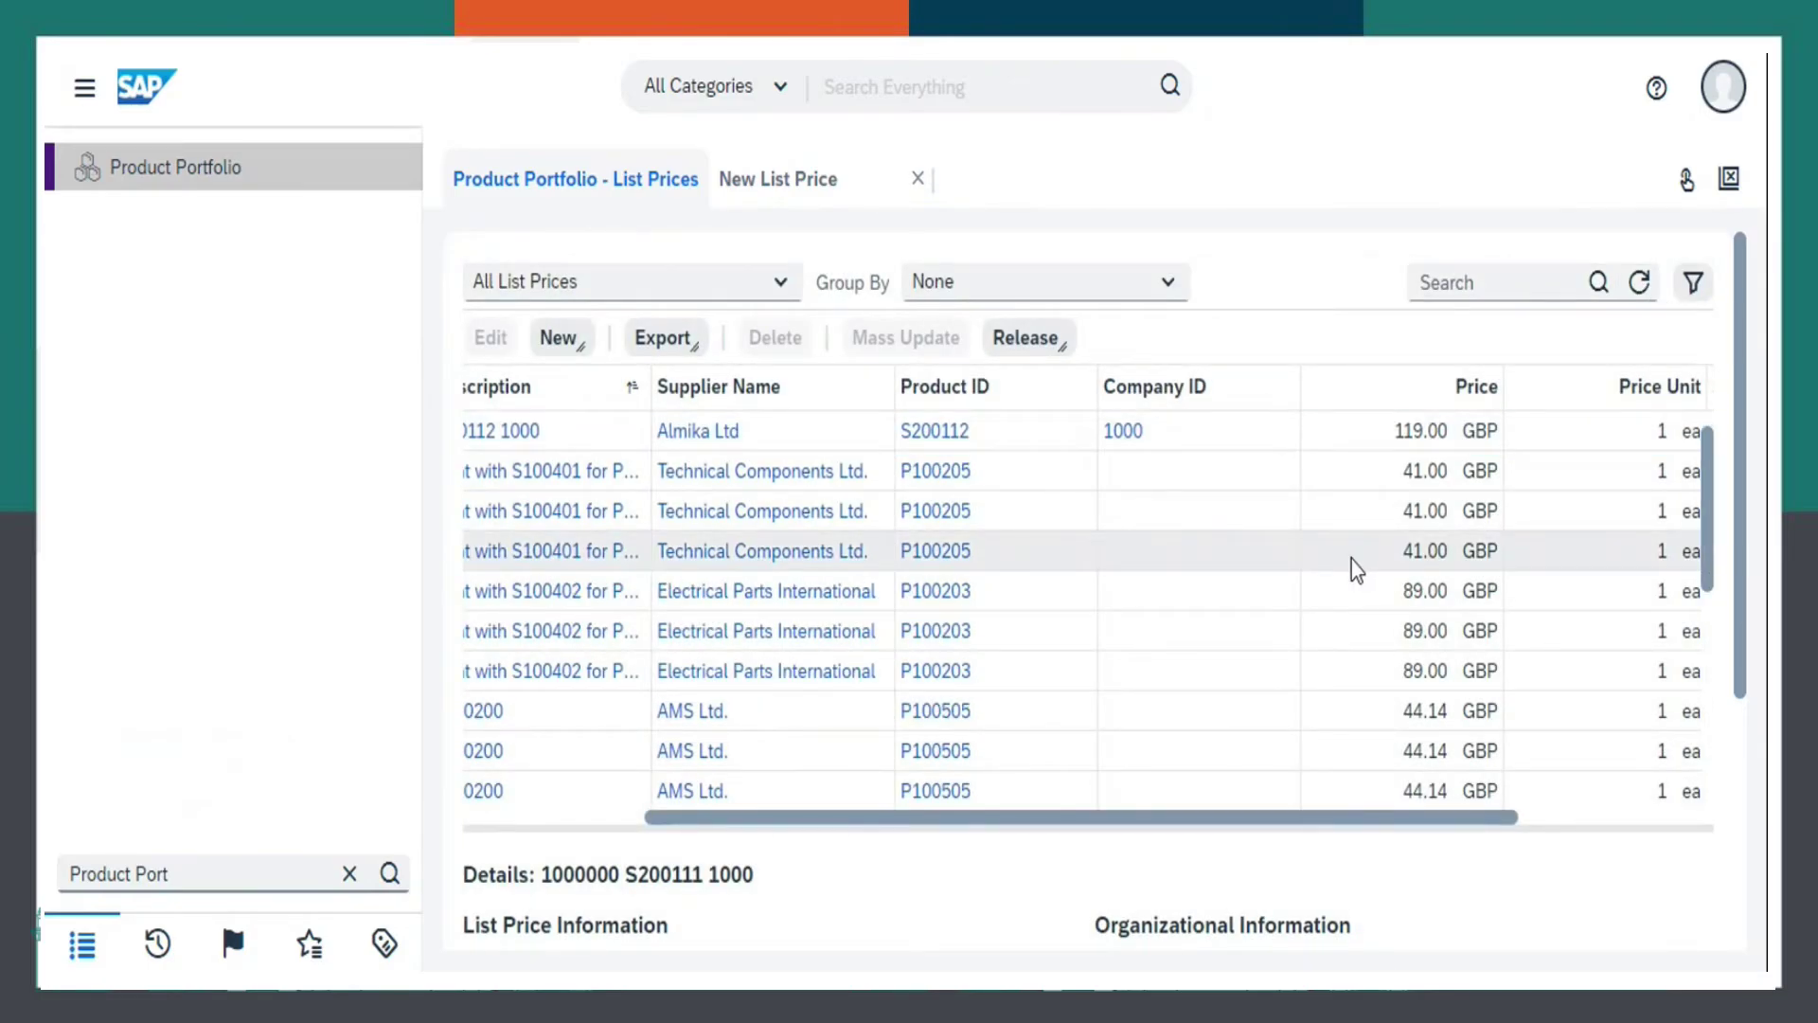
{"action": "scroll", "coordinate": [1357, 568], "scroll_direction": "down", "scroll_amount": 5}
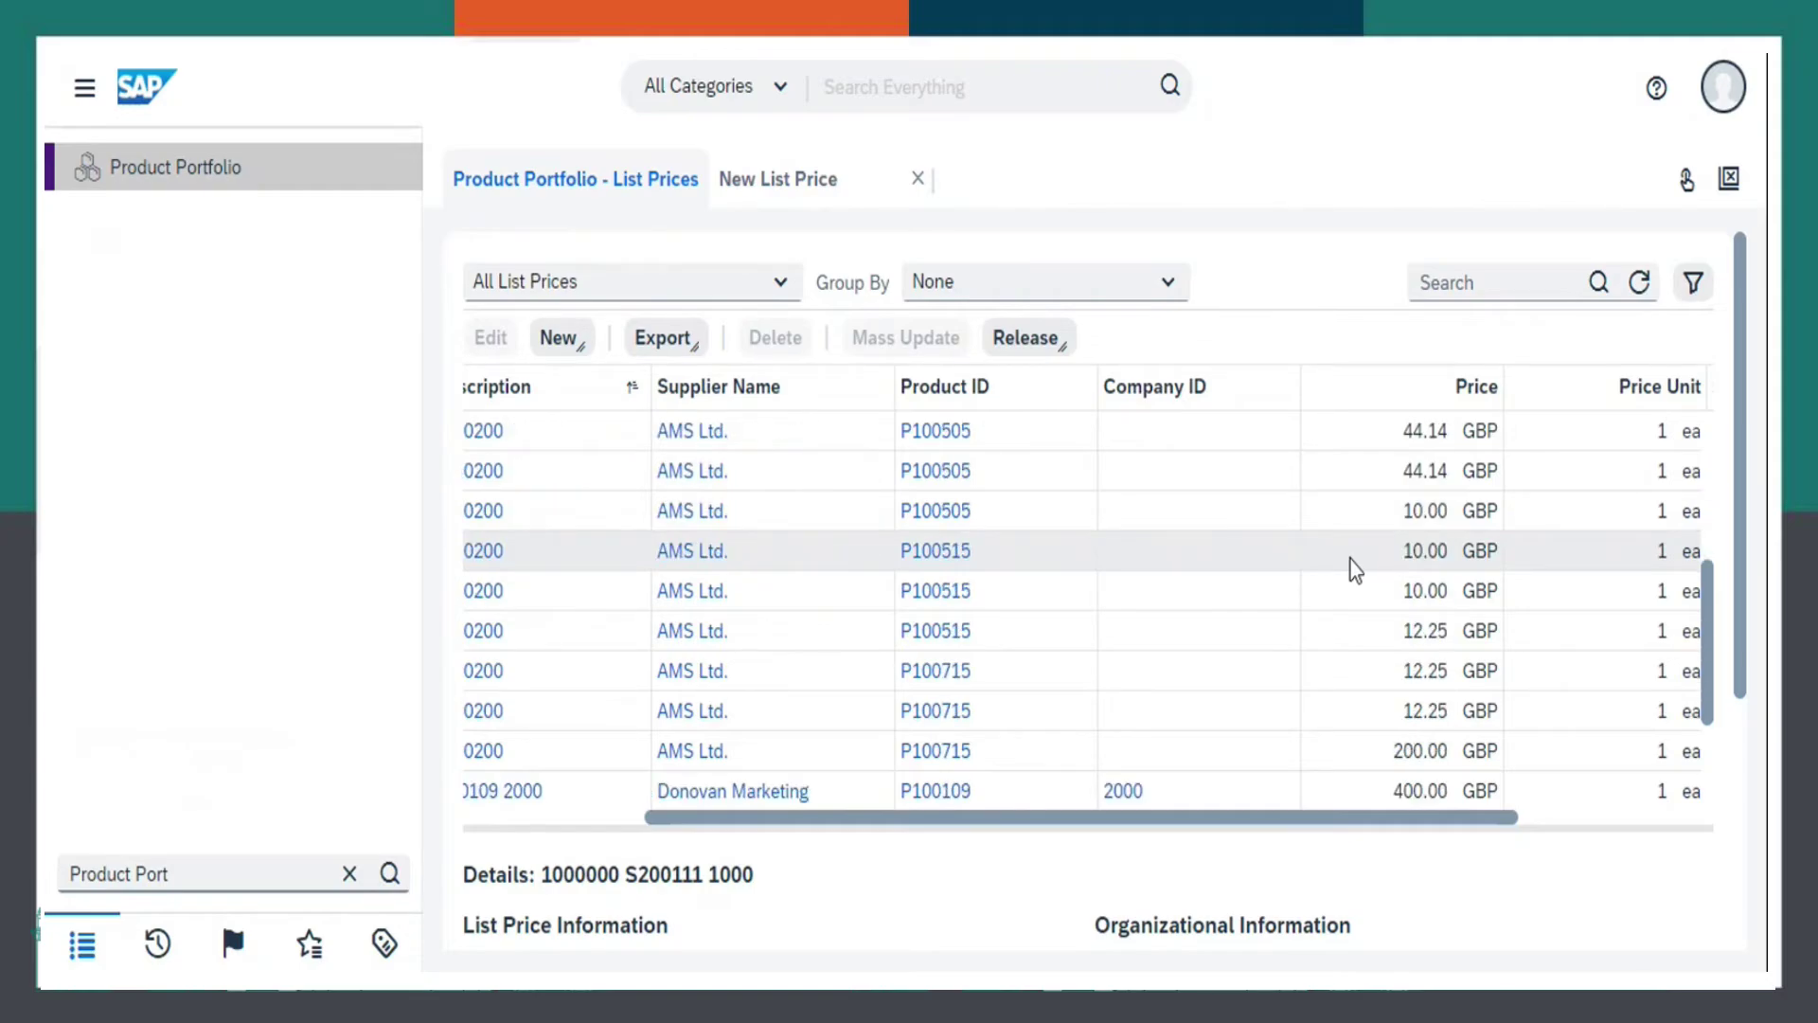
{"action": "scroll", "coordinate": [1357, 568], "scroll_direction": "down", "scroll_amount": 1}
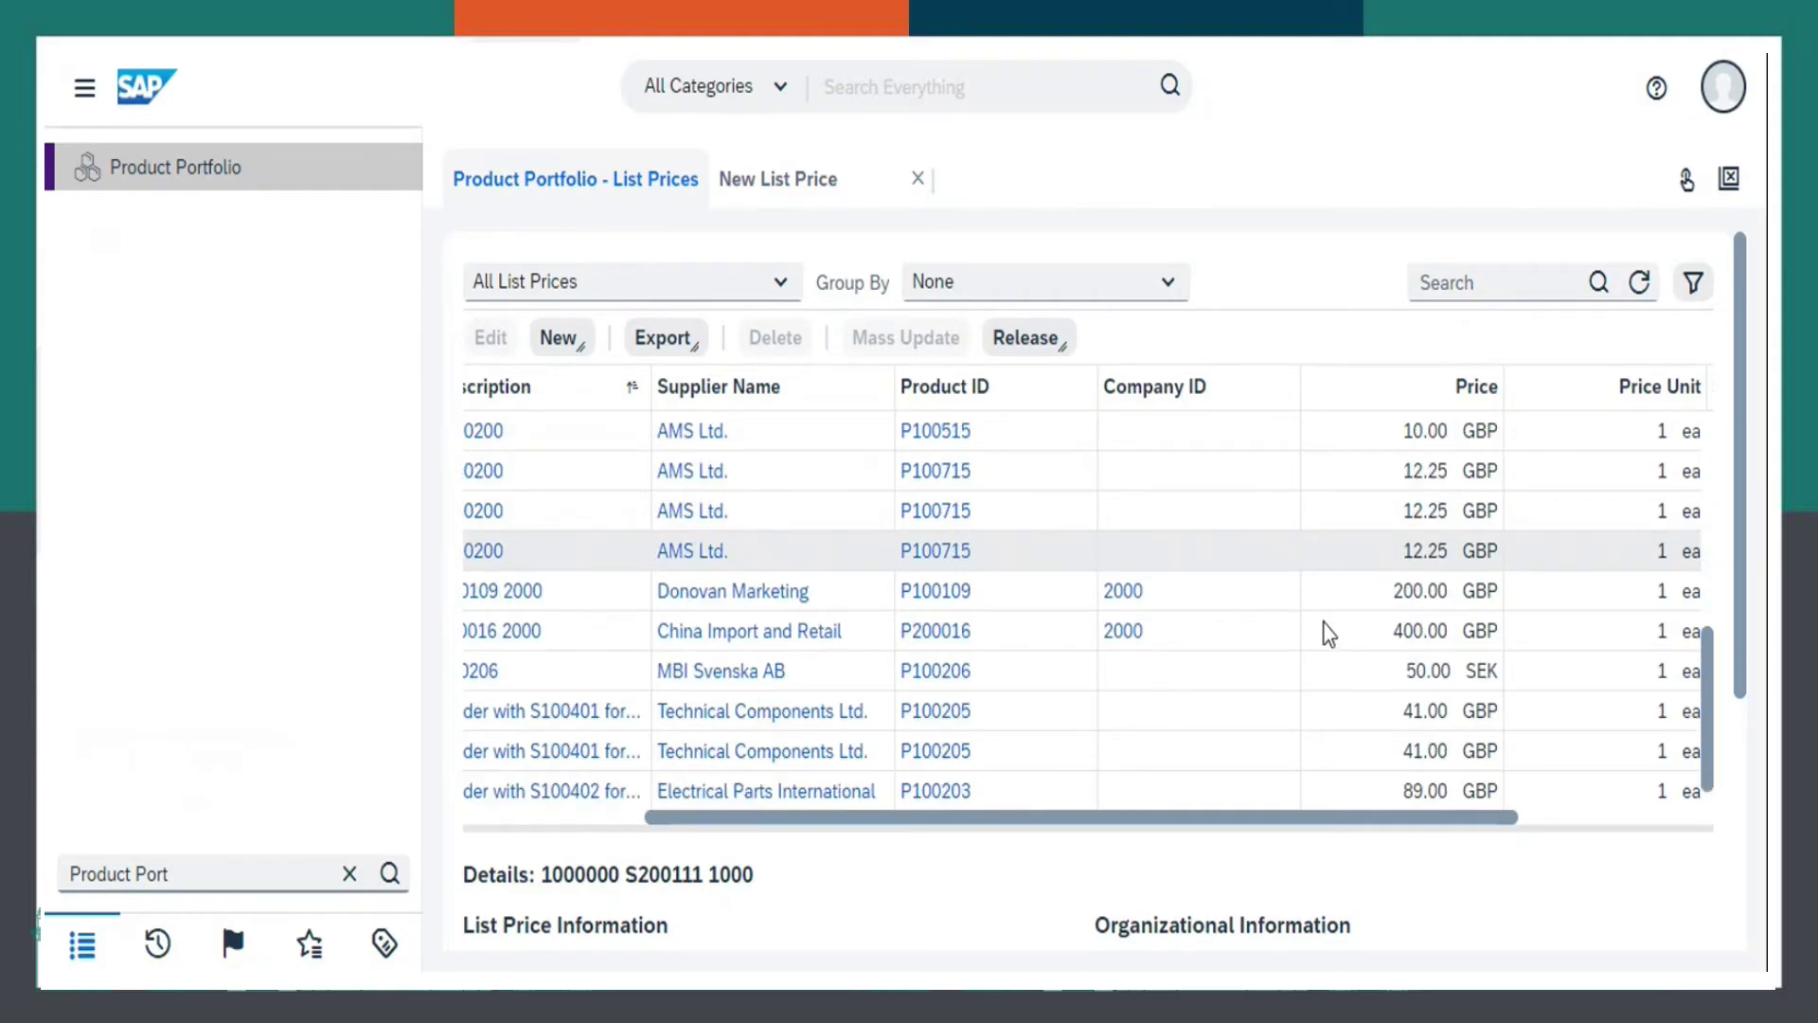
{"action": "left_click_drag", "start_coordinate": [1117, 820], "coordinate": [857, 772]}
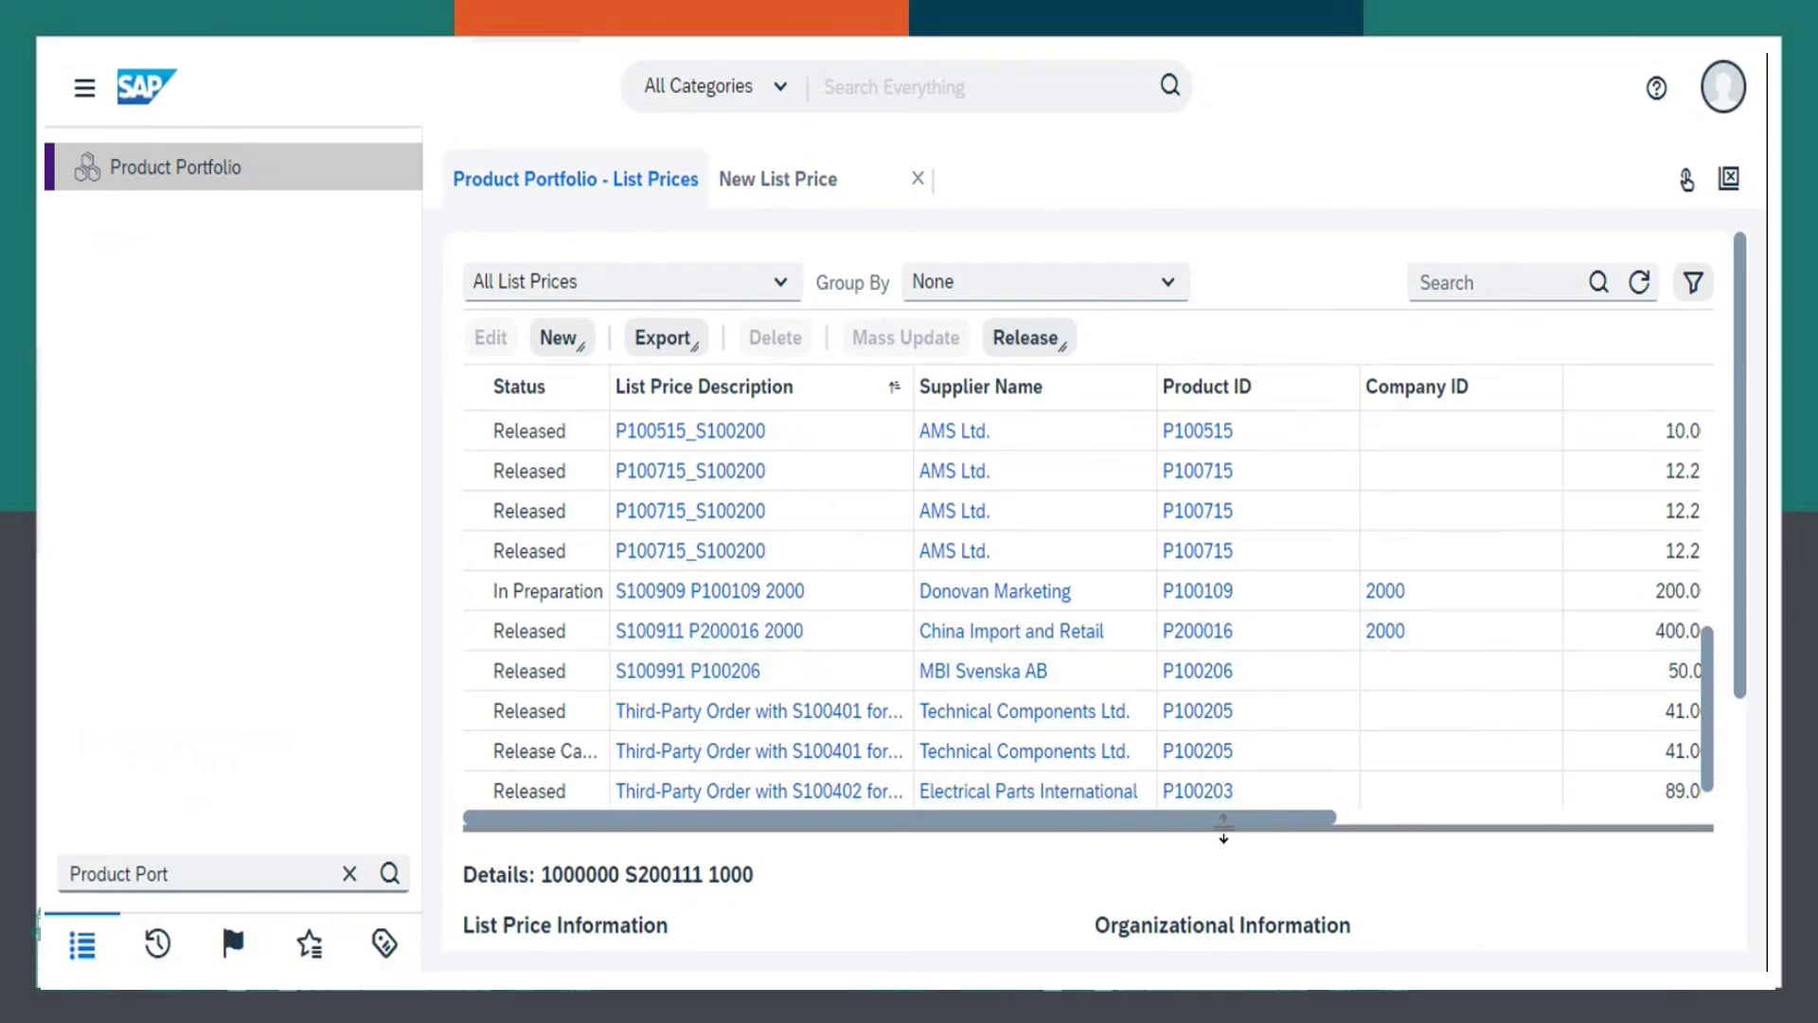
{"action": "left_click_drag", "start_coordinate": [1218, 822], "coordinate": [1509, 810]}
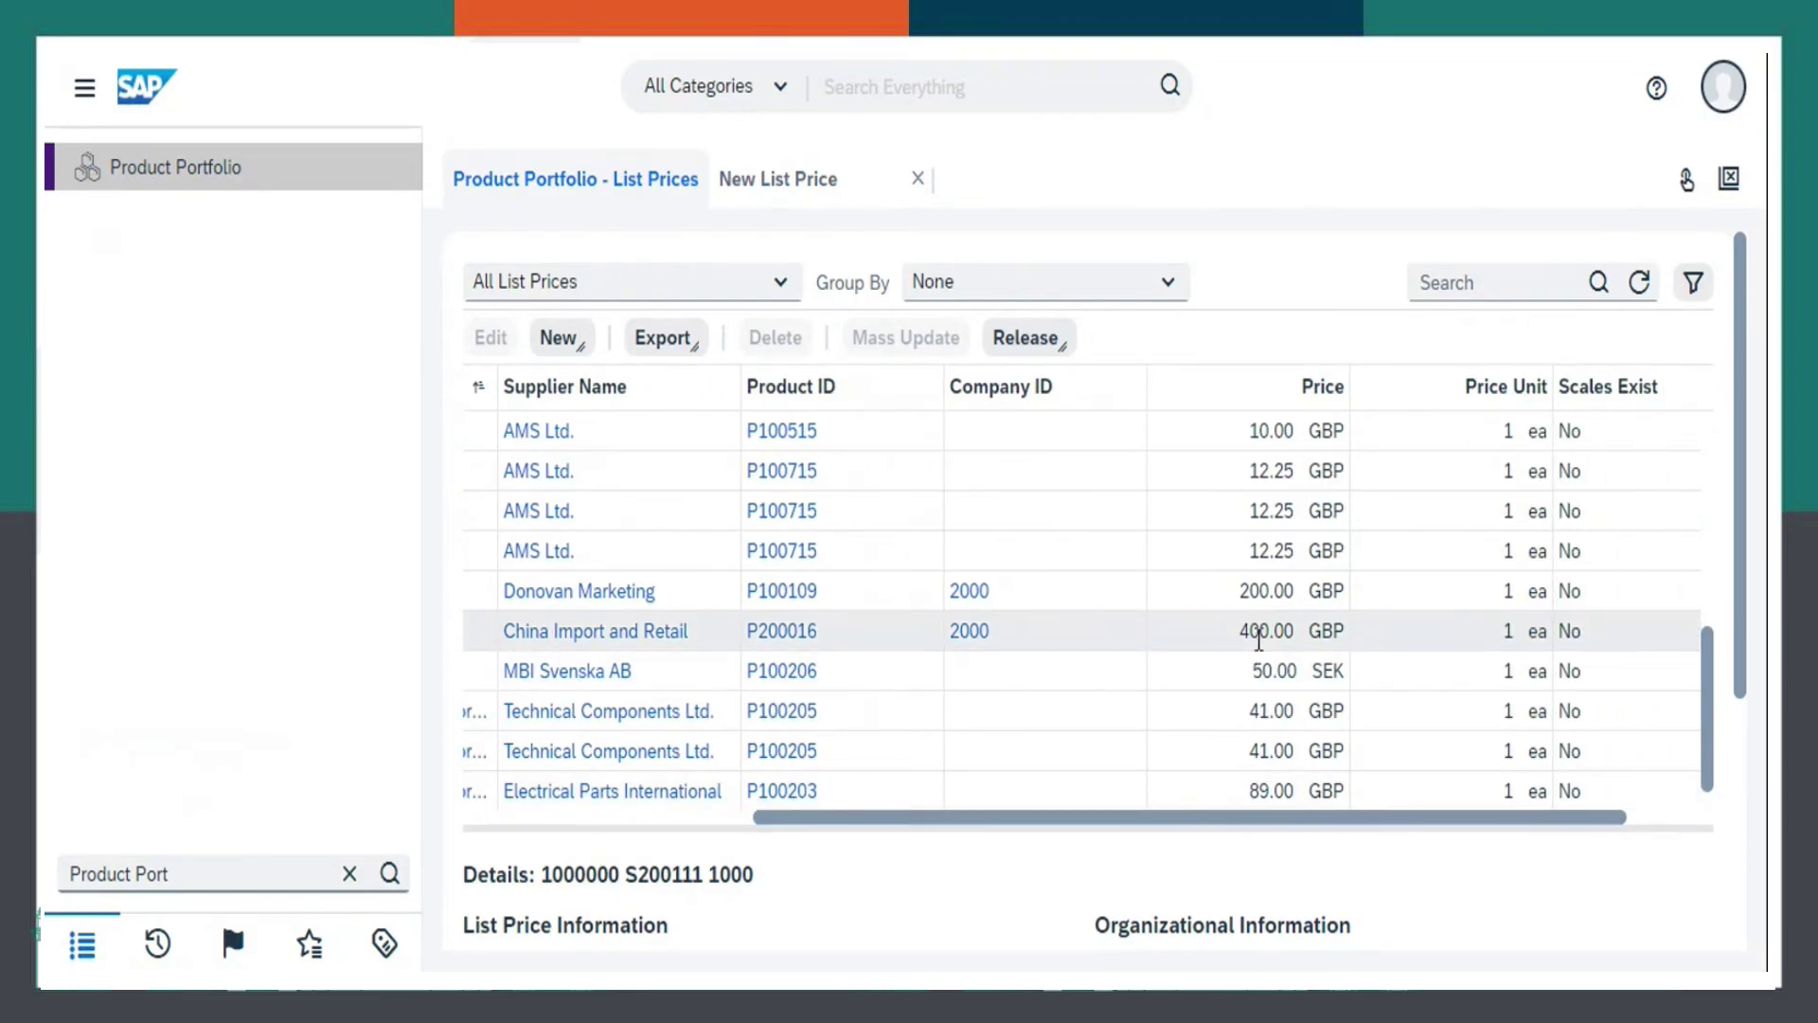
{"action": "left_click_drag", "start_coordinate": [1360, 828], "coordinate": [1048, 843]}
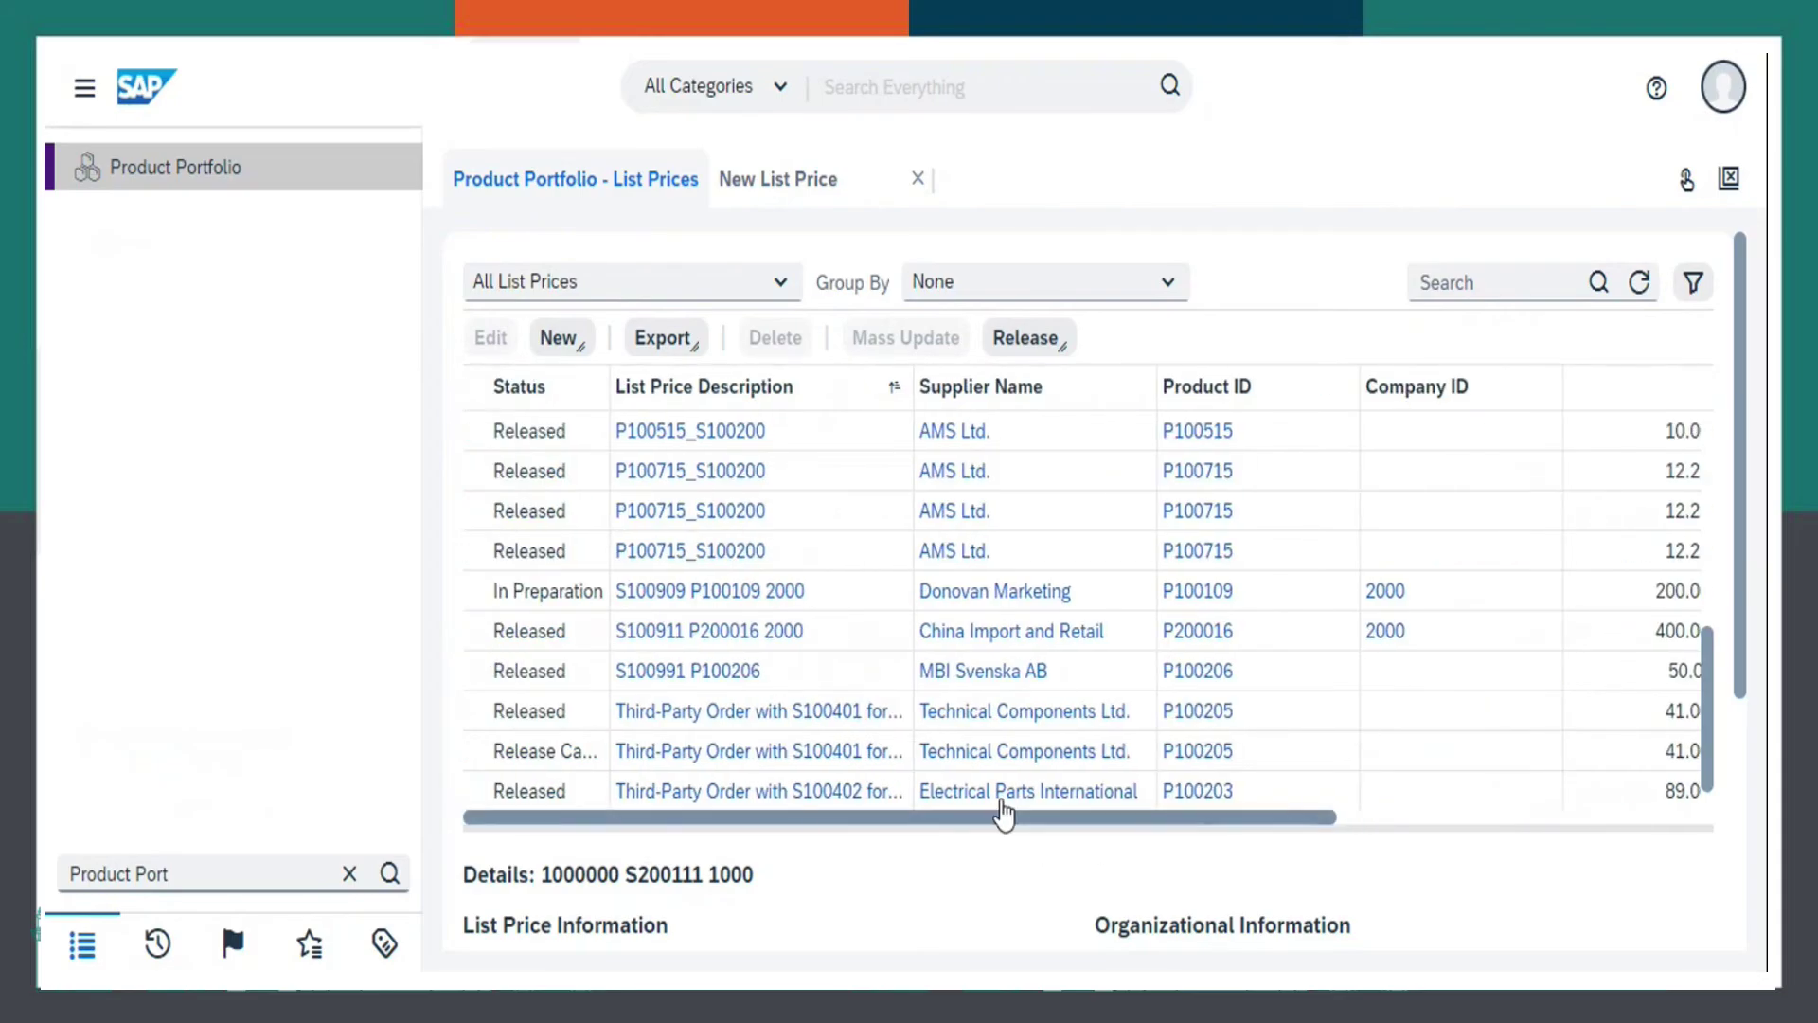